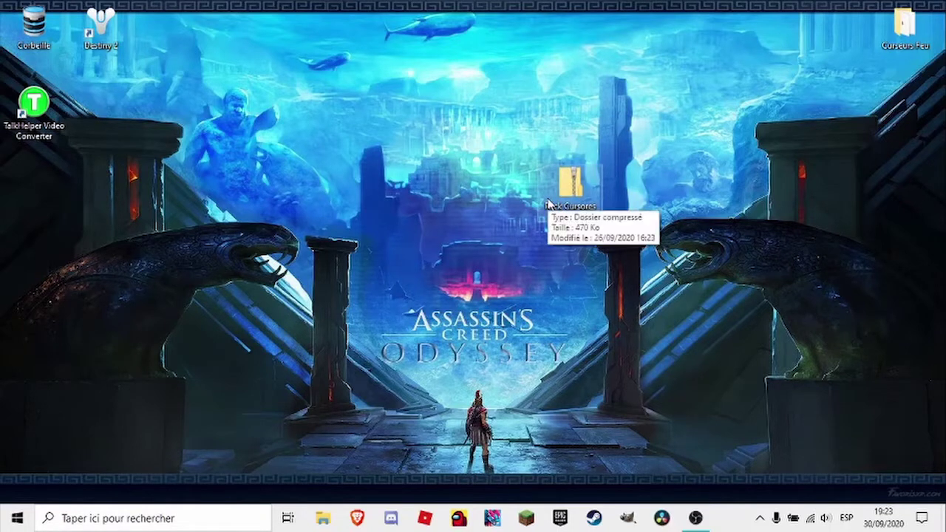
# - Move the Curseurs Feu folder on the desktop directly beneath the Pack Cursores Fuego archive
pyautogui.moveTo(553, 207); pyautogui.dragTo(576, 212)
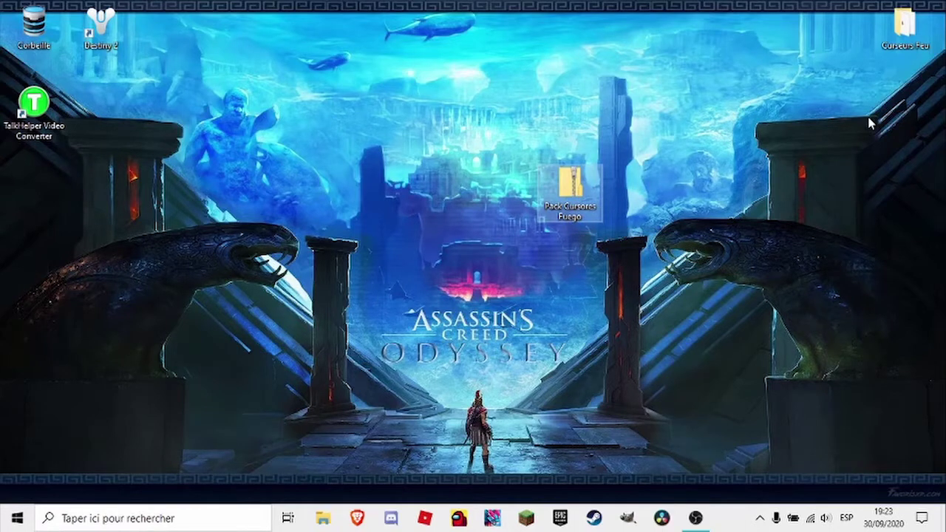
pyautogui.click(912, 14)
pyautogui.moveTo(914, 54); pyautogui.dragTo(576, 295)
pyautogui.click(539, 361)
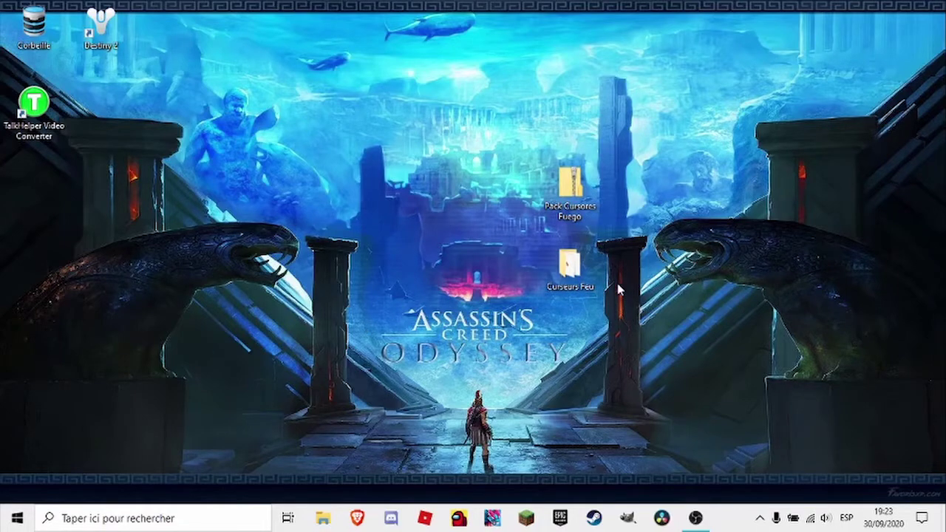
# - Open the Curseurs Feu folder and look through its animated cursor files
pyautogui.doubleClick(570, 272)
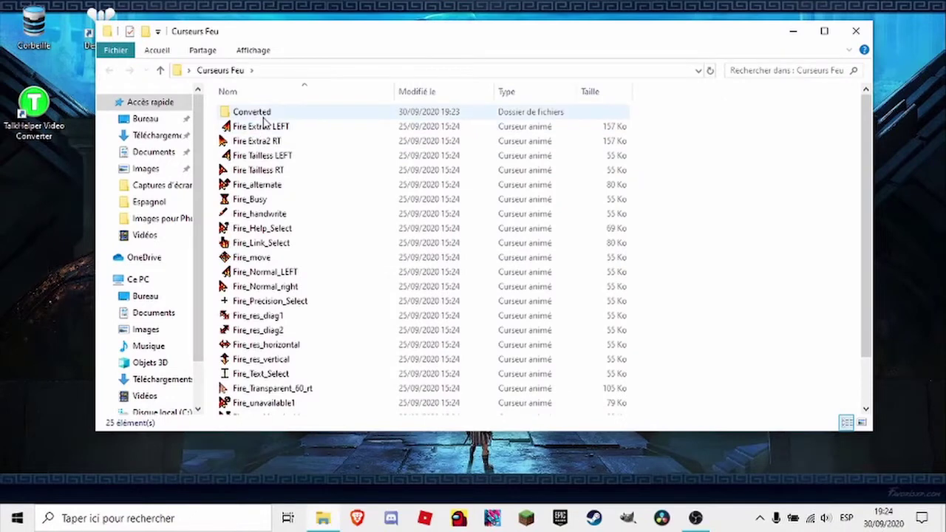
pyautogui.scroll(-2, 303, 311)
pyautogui.scroll(2, 341, 295)
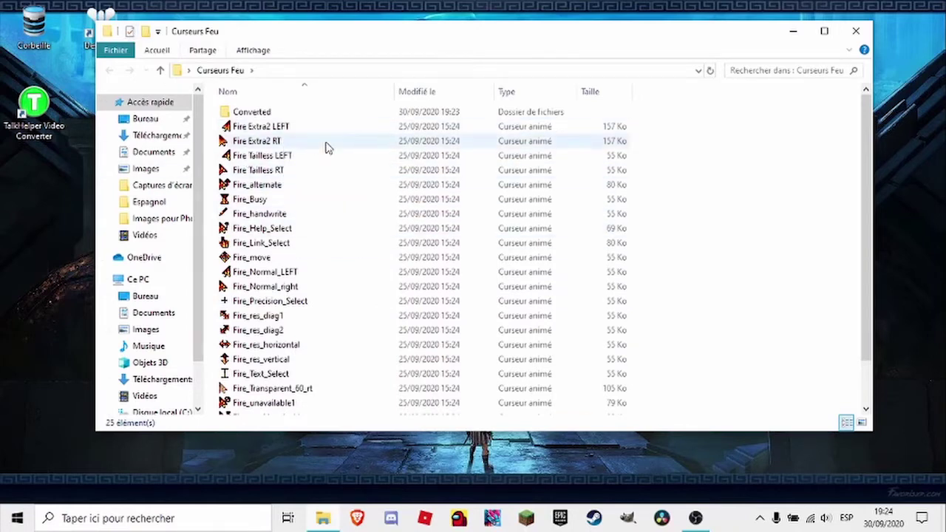
pyautogui.click(781, 70)
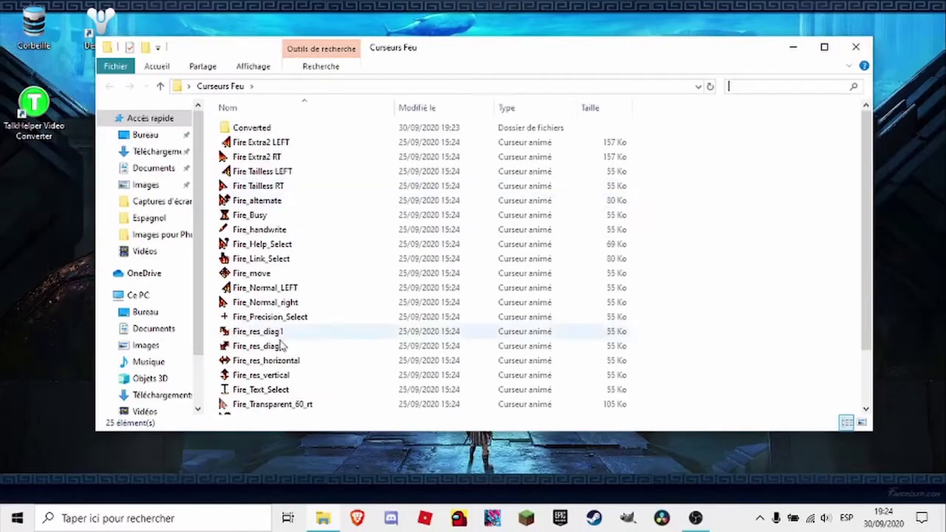
pyautogui.click(771, 258)
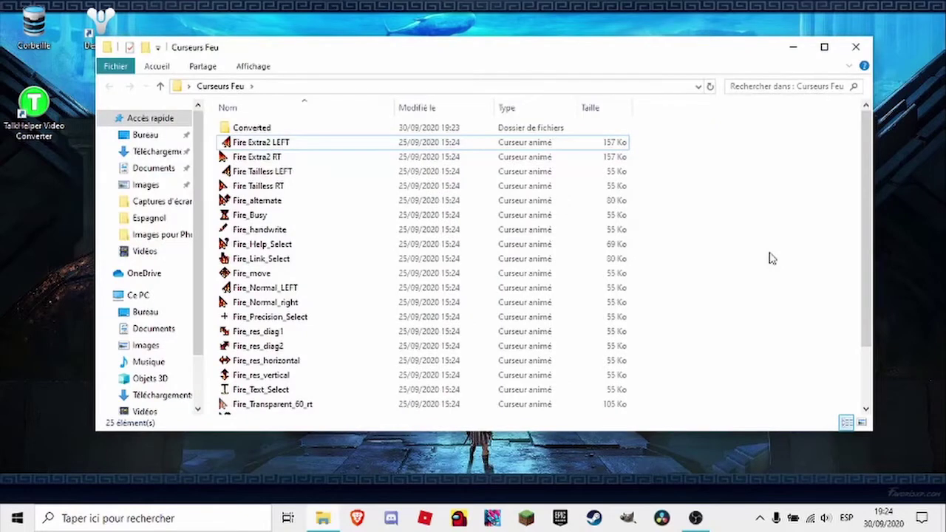
# - Copy all cursor files from Fire Extra2 LEFT to Fire_Working_LEFT, leaving out the Converted folder, the .crs file and readme
pyautogui.click(309, 147)
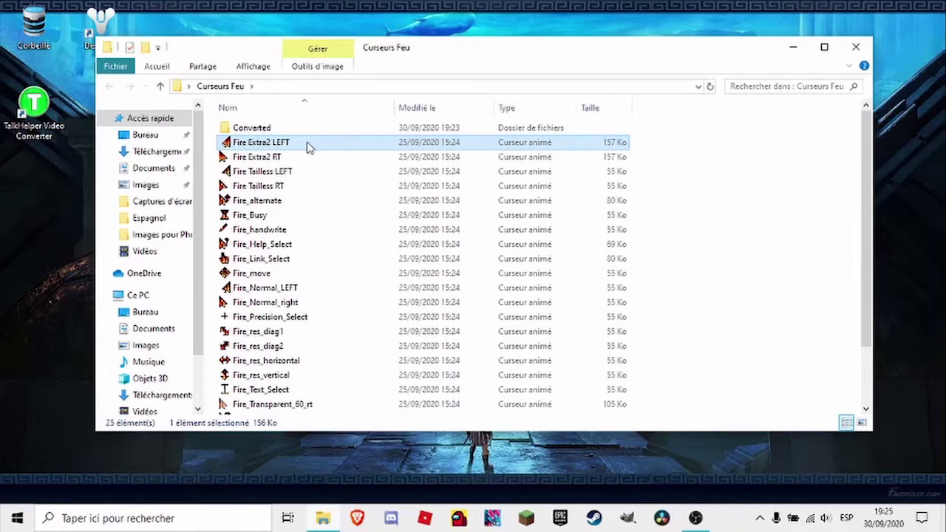
pyautogui.hotkey('shift', 'Down')
pyautogui.hotkey('shift', 'Down')
pyautogui.hotkey('shift', 'Down')
pyautogui.hotkey('shift', 'Down')
pyautogui.hotkey('shift', 'Down')
pyautogui.hotkey('shift', 'Down')
pyautogui.hotkey('shift', 'Down')
pyautogui.hotkey('shift', 'Down')
pyautogui.hotkey('shift', 'Down')
pyautogui.hotkey('shift', 'Down')
pyautogui.hotkey('shift', 'Down')
pyautogui.hotkey('shift', 'Down')
pyautogui.hotkey('shift', 'Down')
pyautogui.hotkey('shift', 'Down')
pyautogui.hotkey('shift', 'Down')
pyautogui.hotkey('shift', 'Down')
pyautogui.hotkey('shift', 'Down')
pyautogui.hotkey('shift', 'Down')
pyautogui.hotkey('shift', 'Down')
pyautogui.hotkey('shift', 'Down')
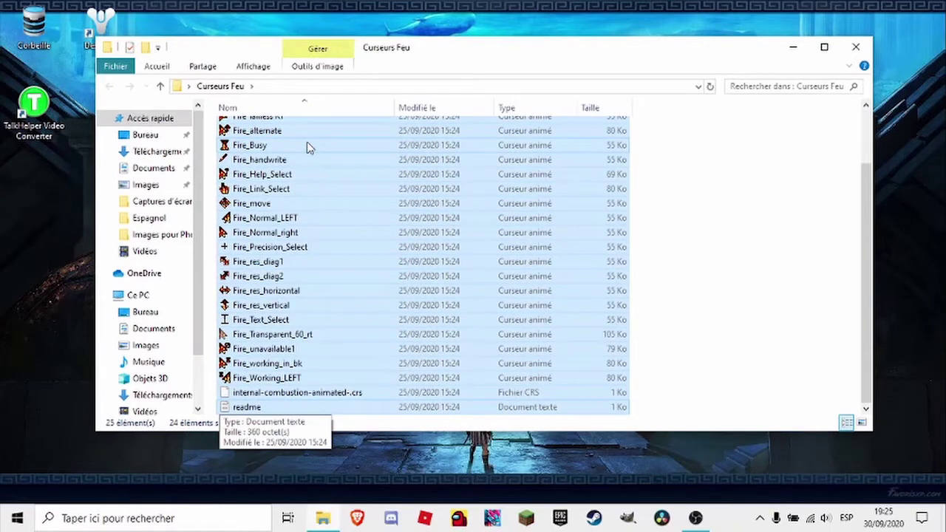
pyautogui.hotkey('shift', 'Up')
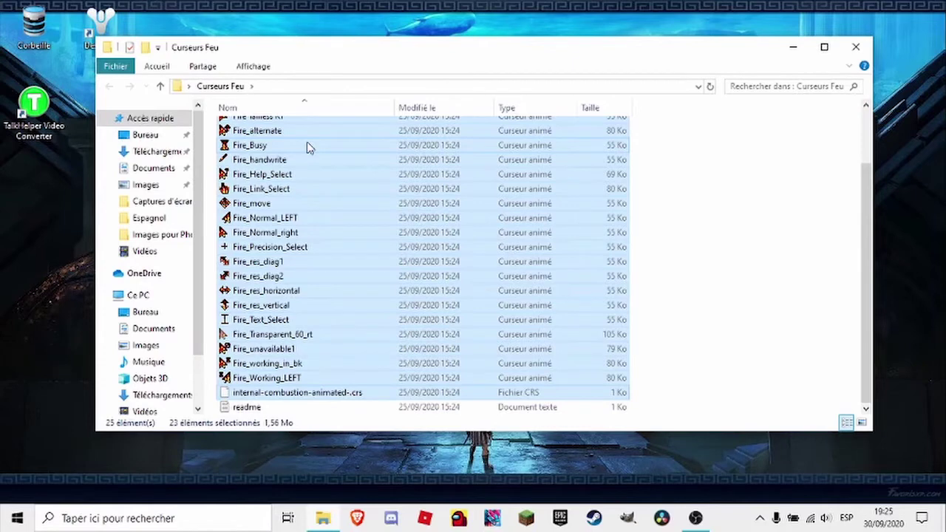
pyautogui.hotkey('shift', 'Up')
pyautogui.scroll(2, 445, 316)
pyautogui.scroll(-2, 446, 316)
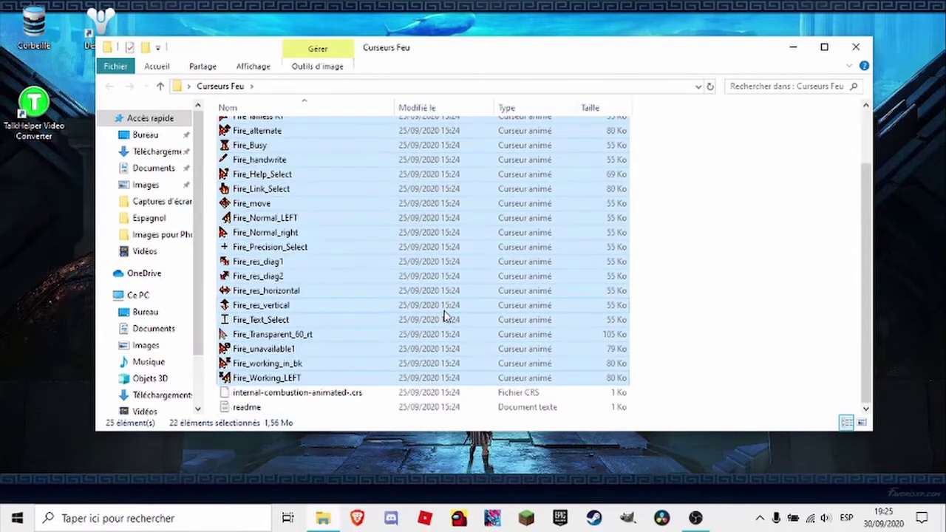
pyautogui.scroll(2, 446, 316)
pyautogui.scroll(-2, 446, 316)
pyautogui.scroll(2, 356, 318)
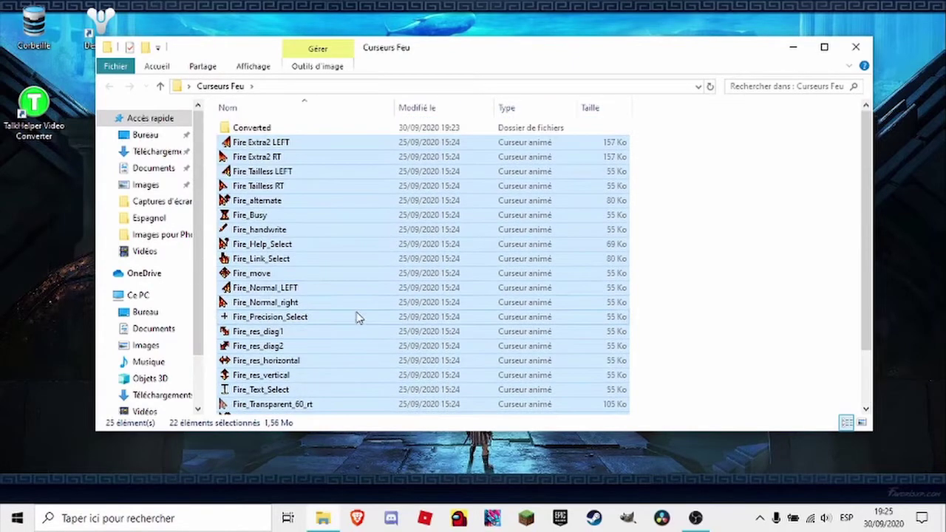
pyautogui.rightClick(385, 287)
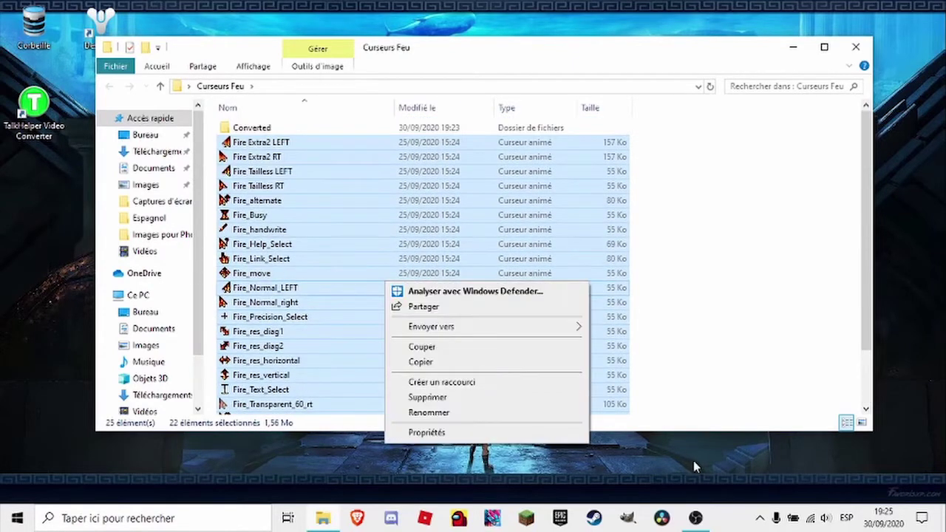
pyautogui.click(439, 366)
pyautogui.click(774, 262)
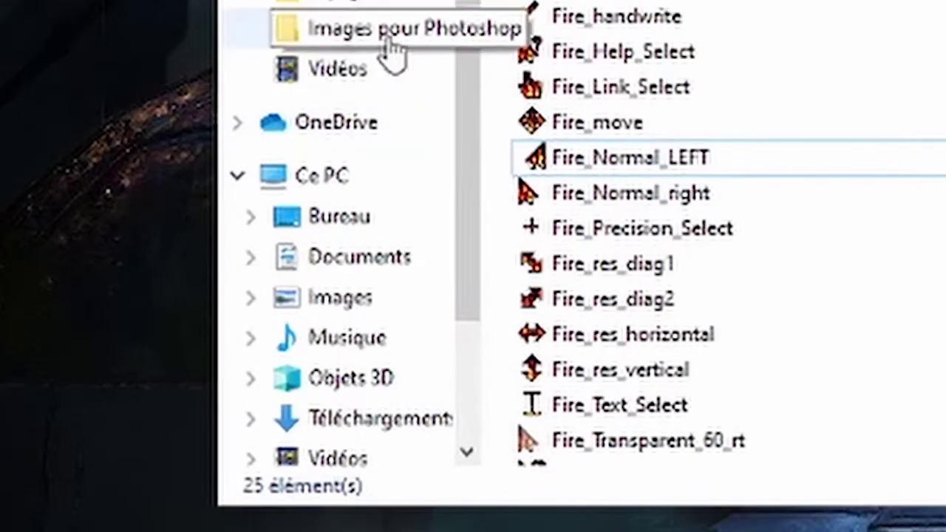
# - Go to the Cursors folder inside Windows on Disque local (C:)
pyautogui.scroll(-2, 347, 259)
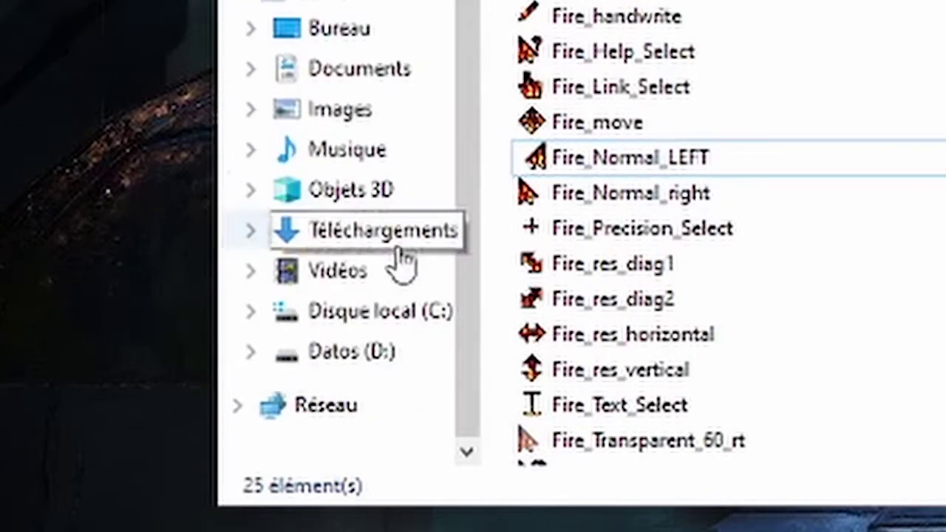
pyautogui.click(336, 314)
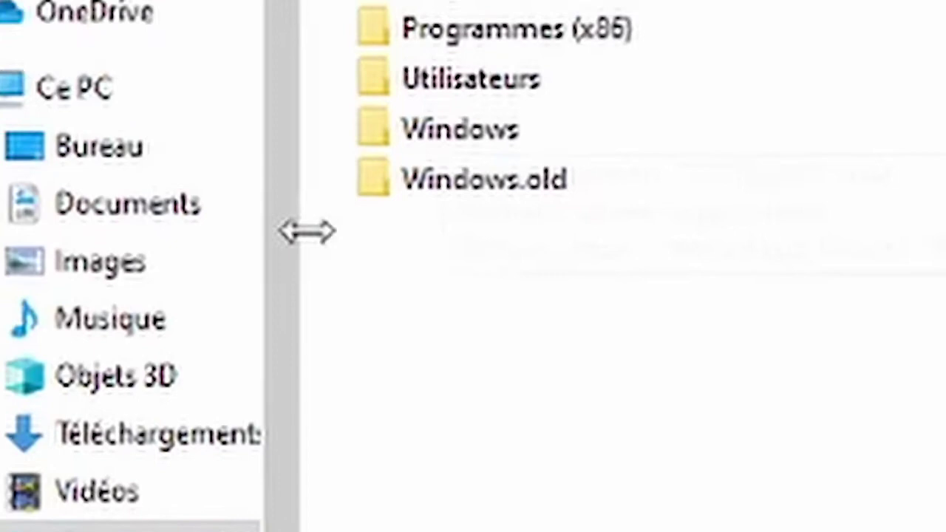
pyautogui.click(514, 139)
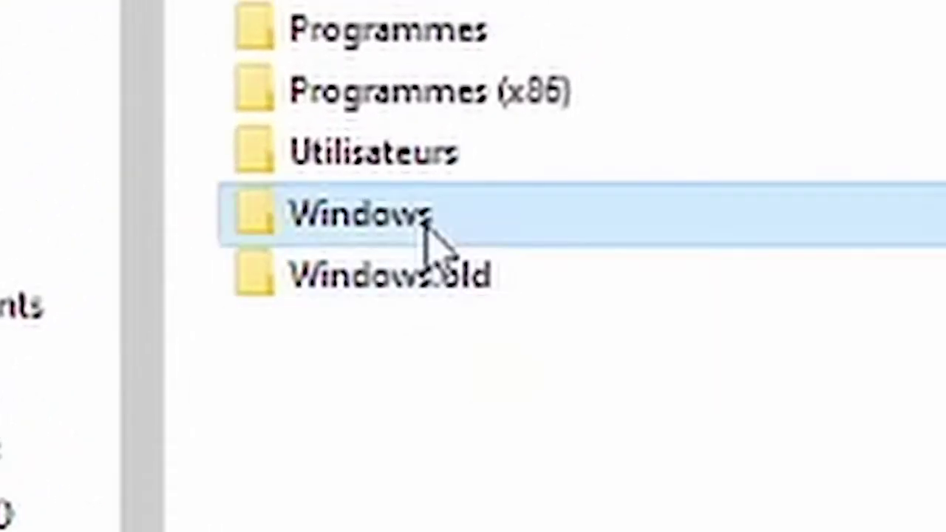
pyautogui.doubleClick(426, 223)
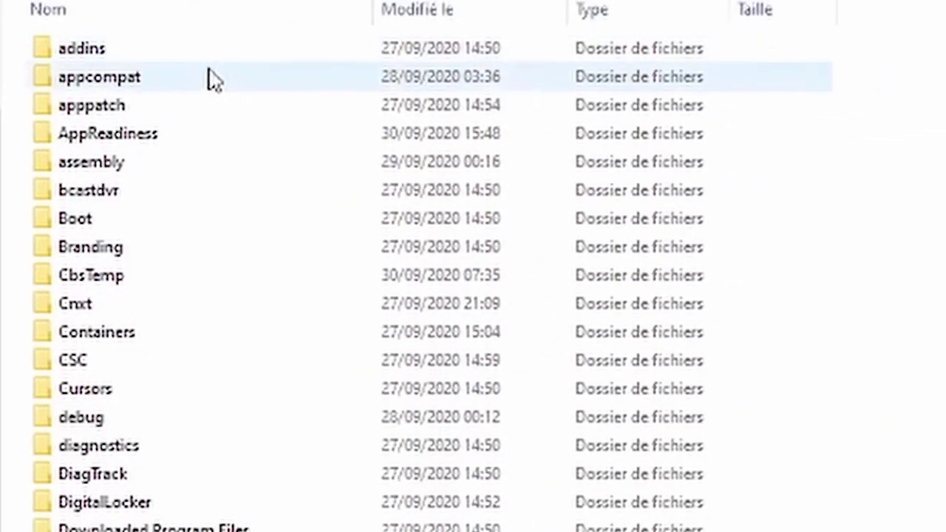
pyautogui.click(150, 392)
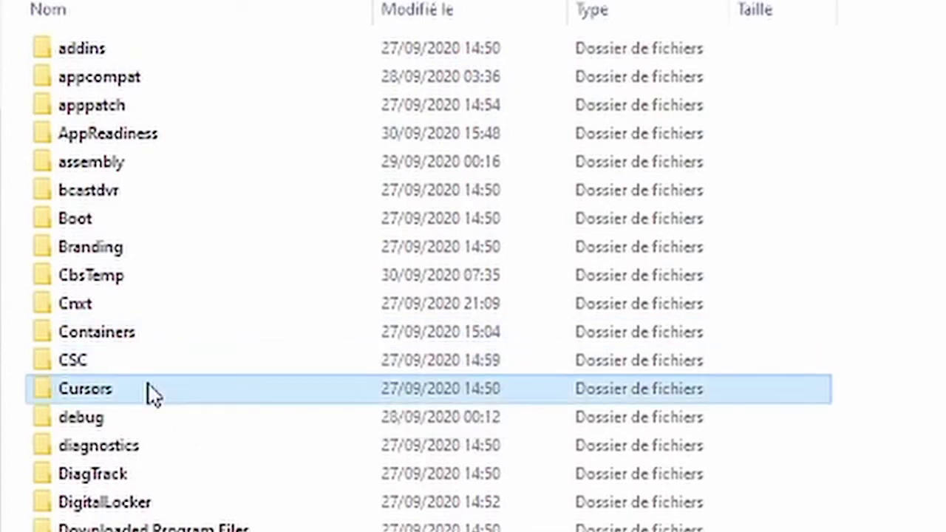
pyautogui.scroll(-1, 154, 278)
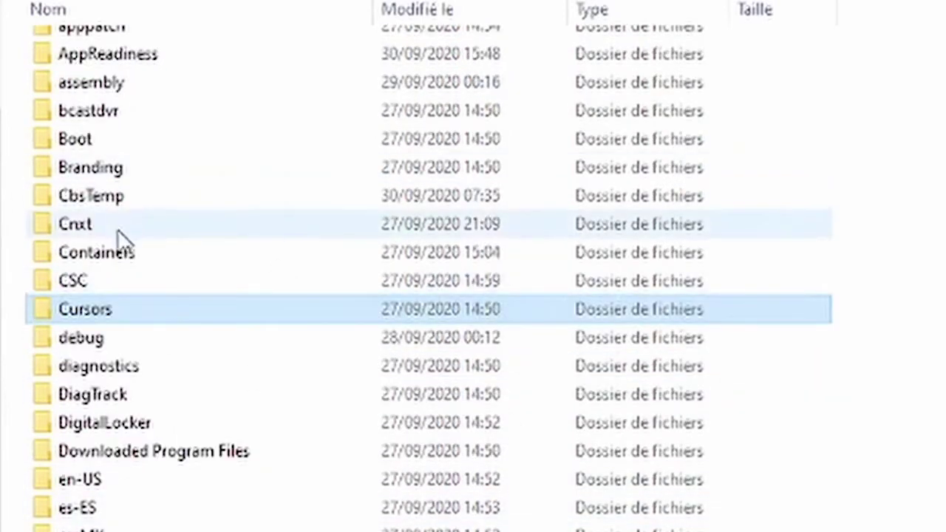
pyautogui.doubleClick(129, 314)
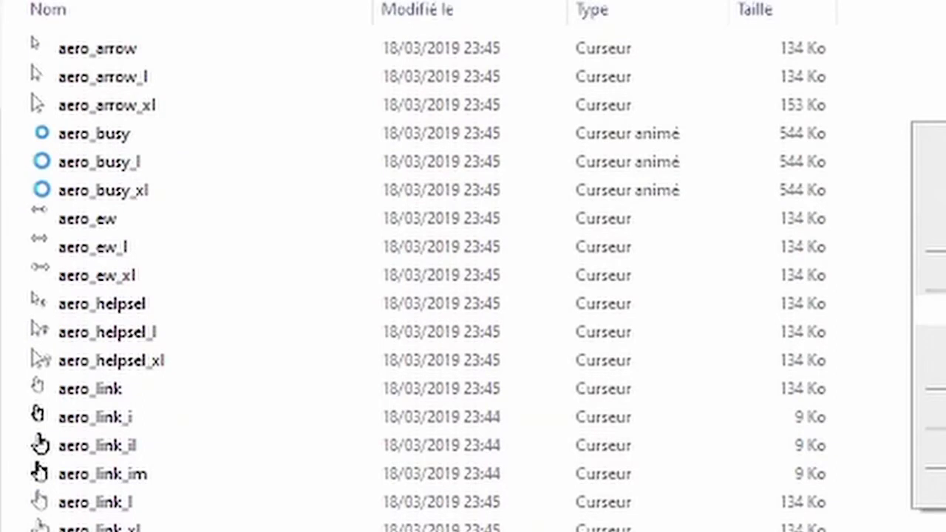
# - Paste the copied cursor files into the Cursors folder with administrator permission, check them in the list, and close the folder window
pyautogui.click(930, 310)
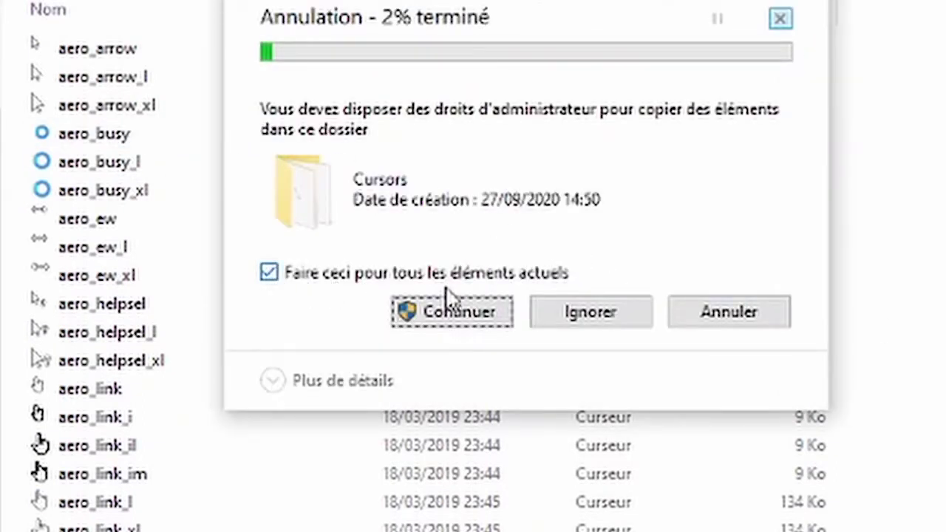
pyautogui.click(478, 319)
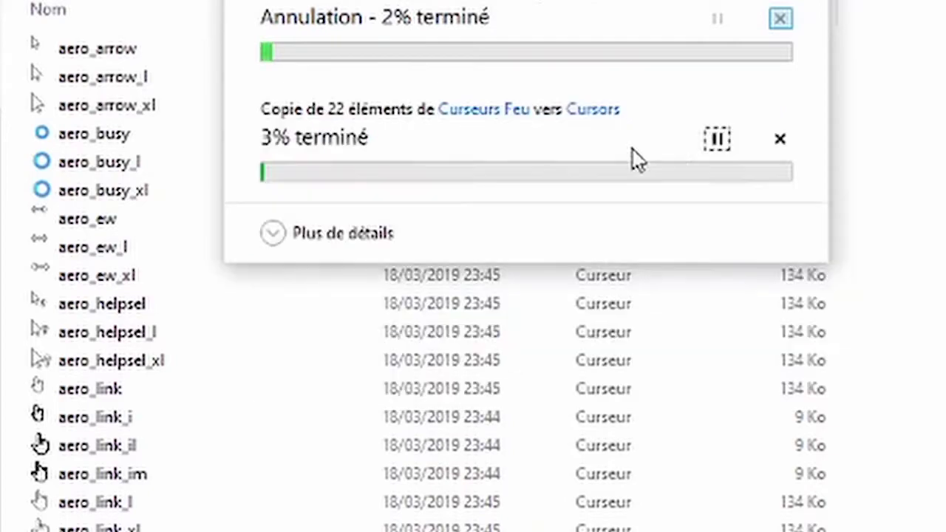
pyautogui.scroll(-3, 644, 372)
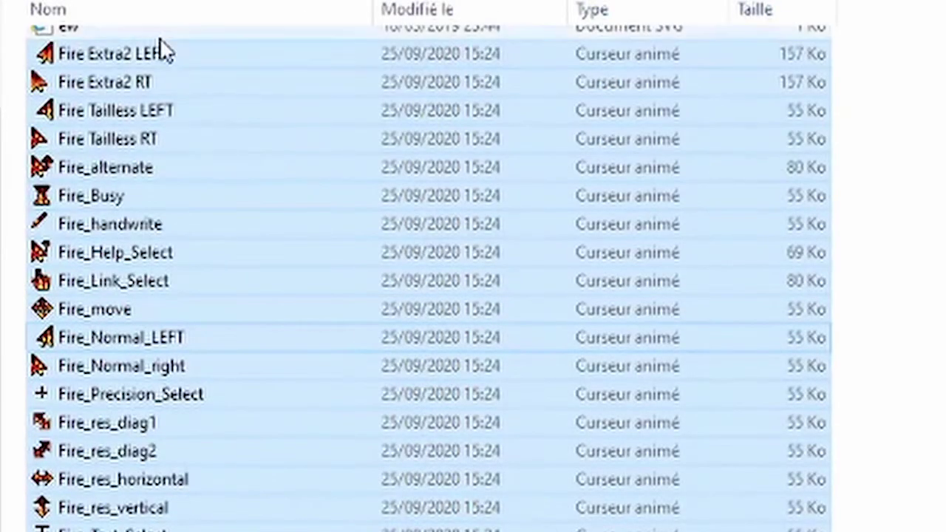
pyautogui.scroll(-3, 347, 488)
pyautogui.scroll(2, 256, 308)
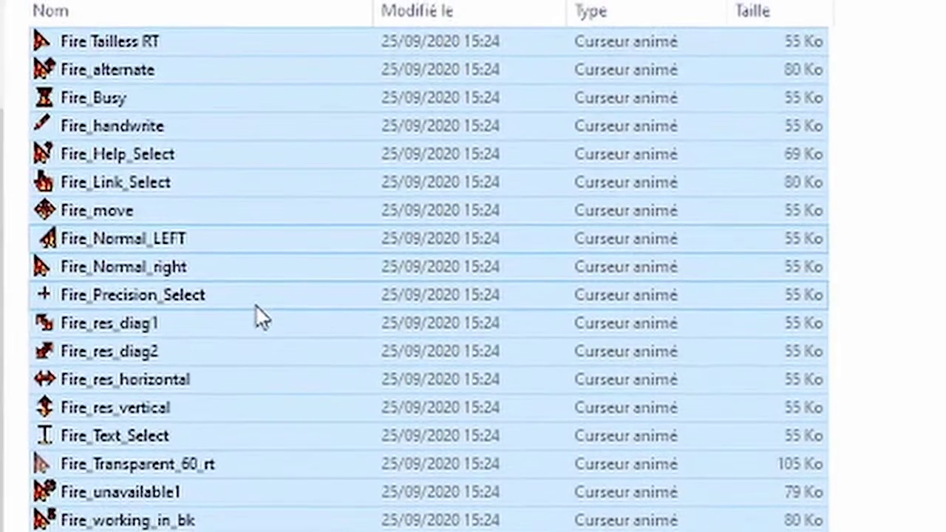
pyautogui.scroll(1, 312, 215)
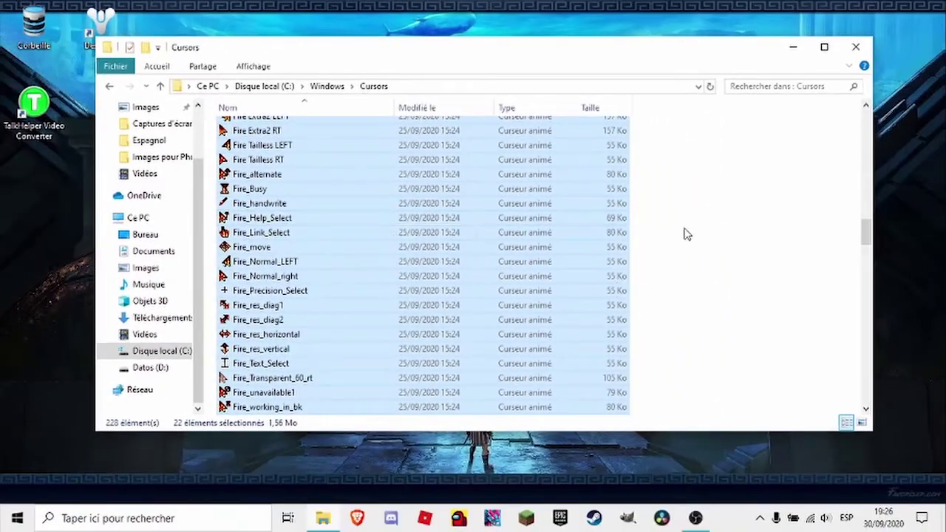
pyautogui.click(685, 233)
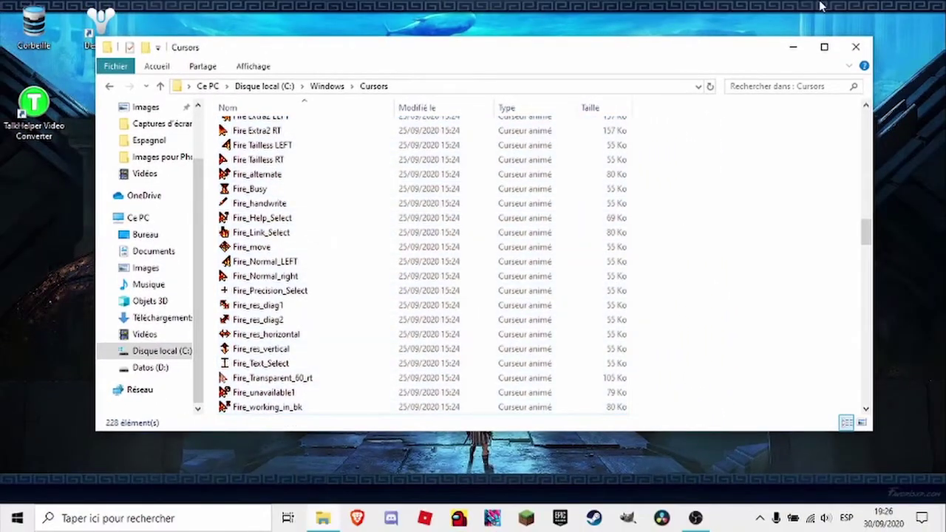
pyautogui.click(857, 49)
pyautogui.click(928, 325)
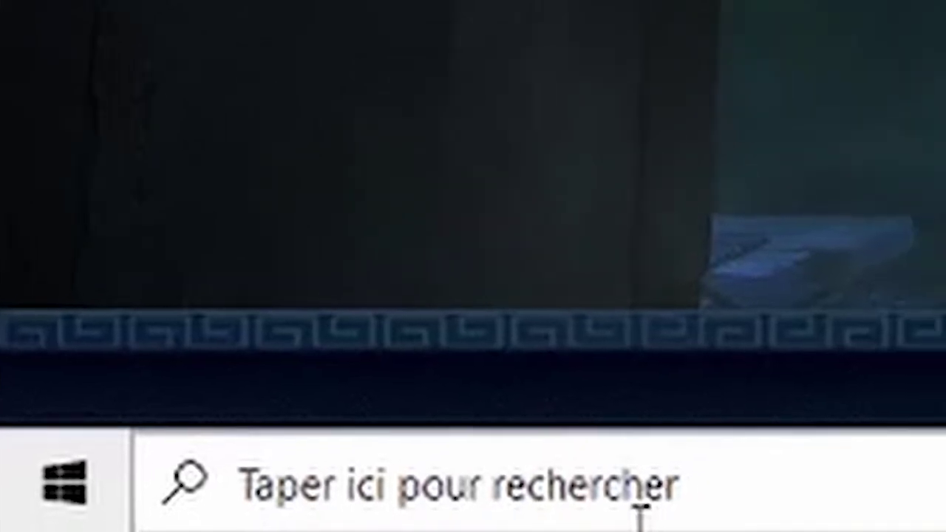
# - Search Windows for "panneau de configuration", open it, and display its items as Grandes icônes
pyautogui.click(640, 515)
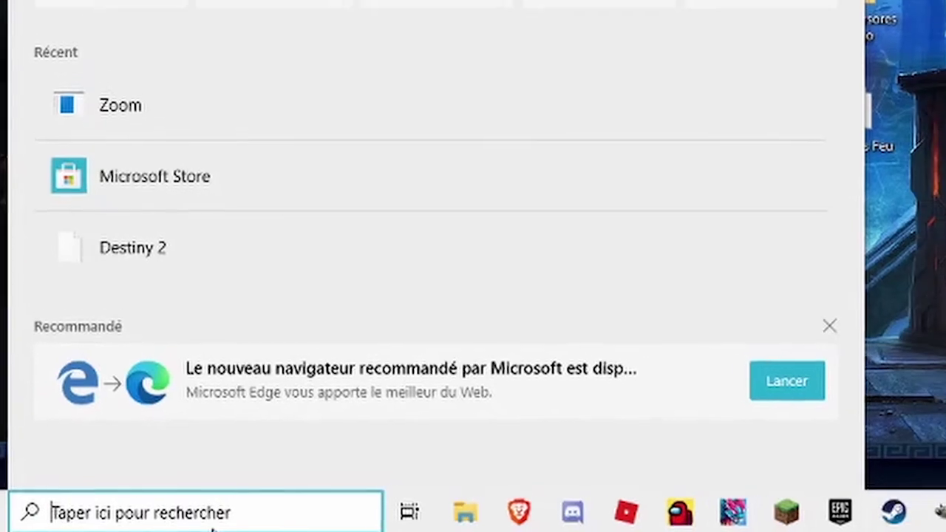
pyautogui.write('panneau de configuration')
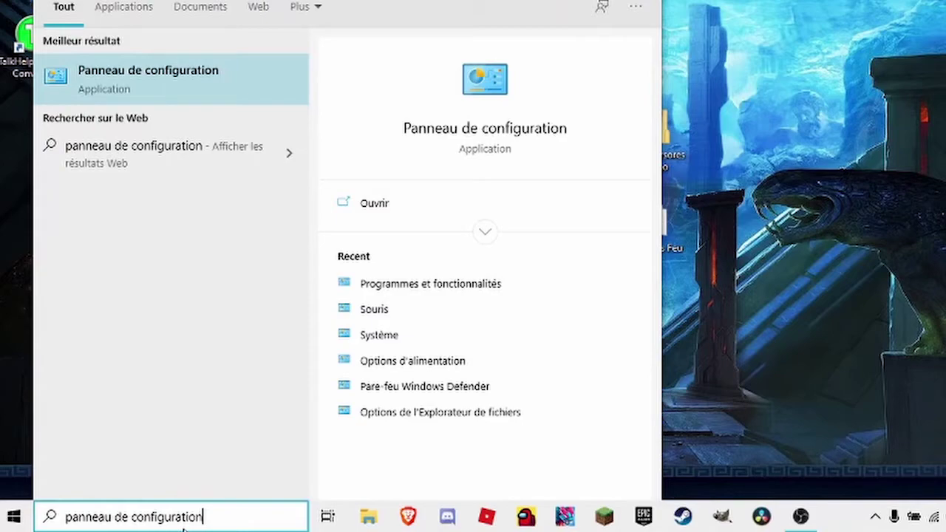
pyautogui.press('Return')
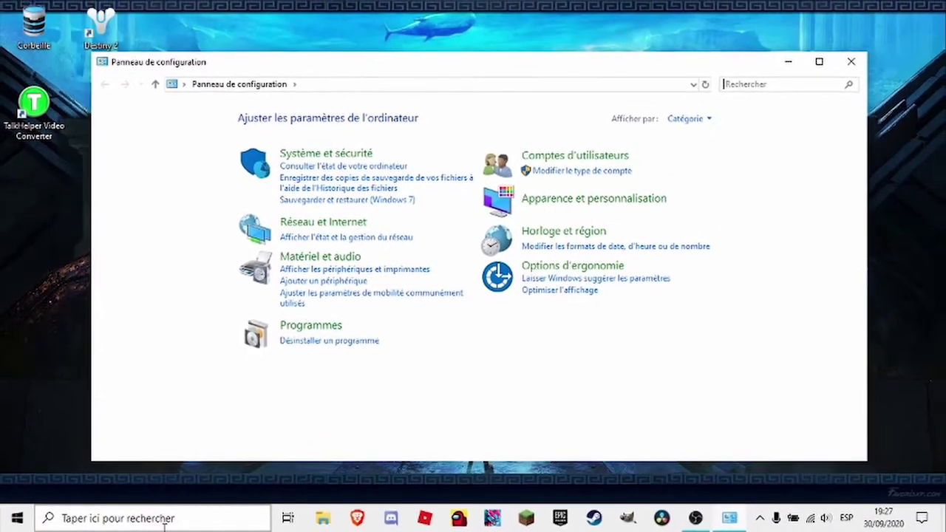
pyautogui.click(697, 125)
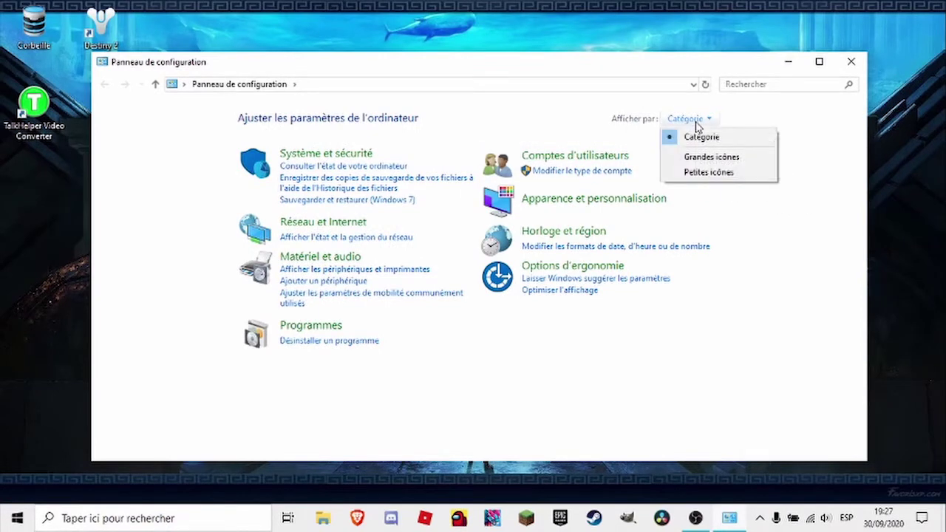
pyautogui.click(709, 158)
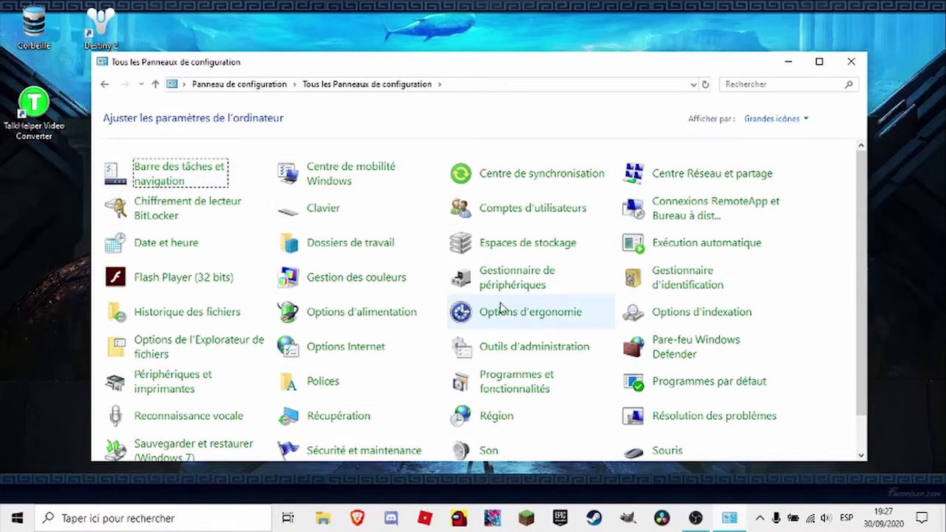
# - Open the Souris properties from the large-icon list and reposition the dialog over the settings window
pyautogui.scroll(-1, 669, 309)
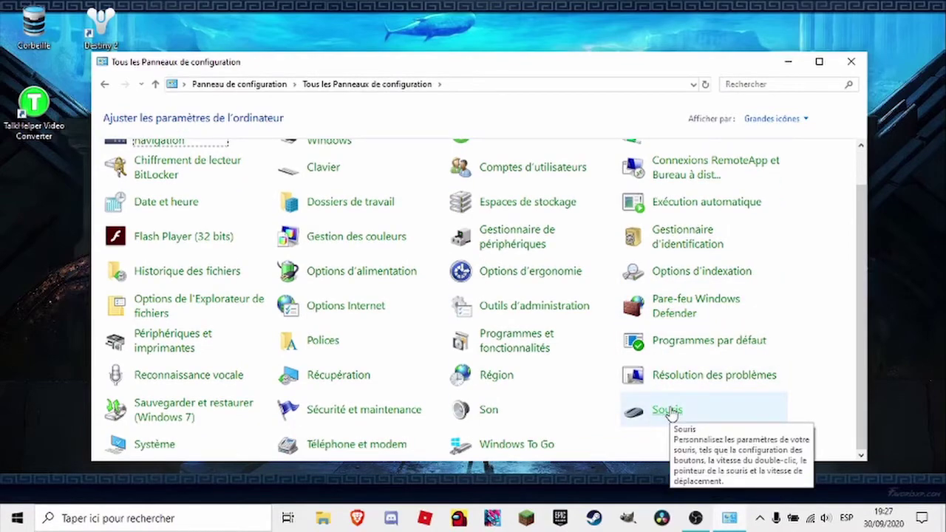
pyautogui.click(667, 411)
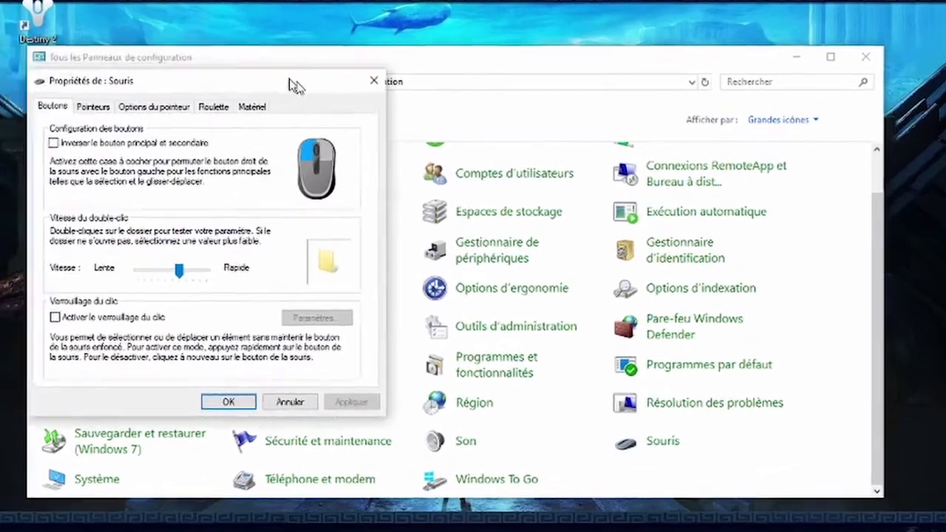
pyautogui.moveTo(289, 63); pyautogui.dragTo(644, 79)
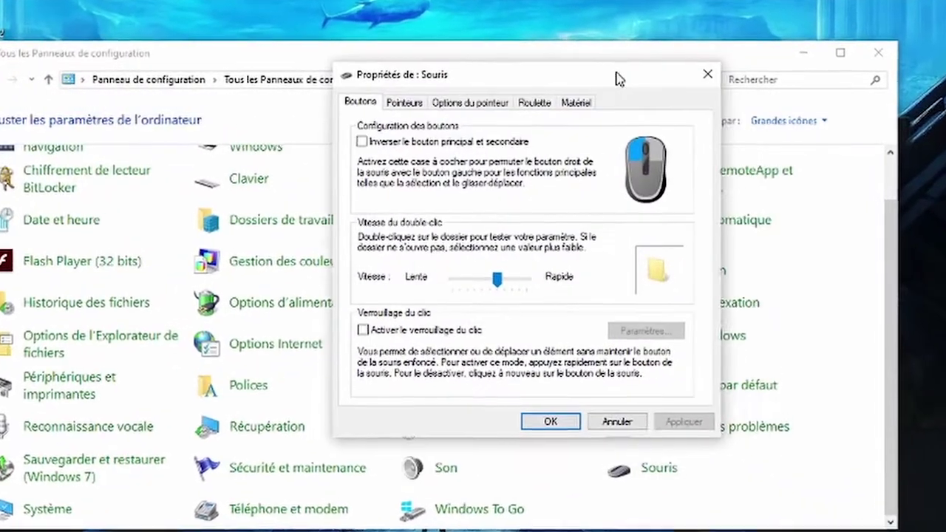
# - Minimise the control panel window and set the pointer scheme in the Souris properties to (Aucun)
pyautogui.click(804, 50)
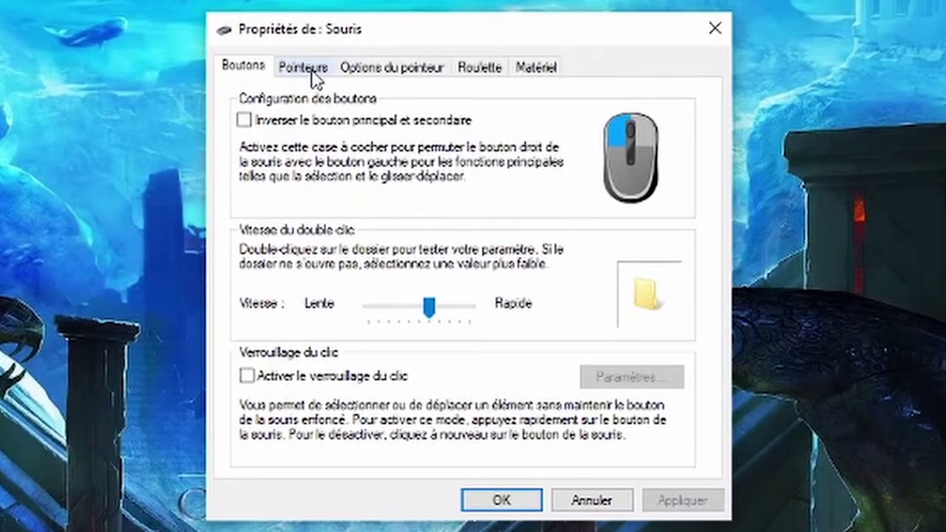
pyautogui.click(314, 77)
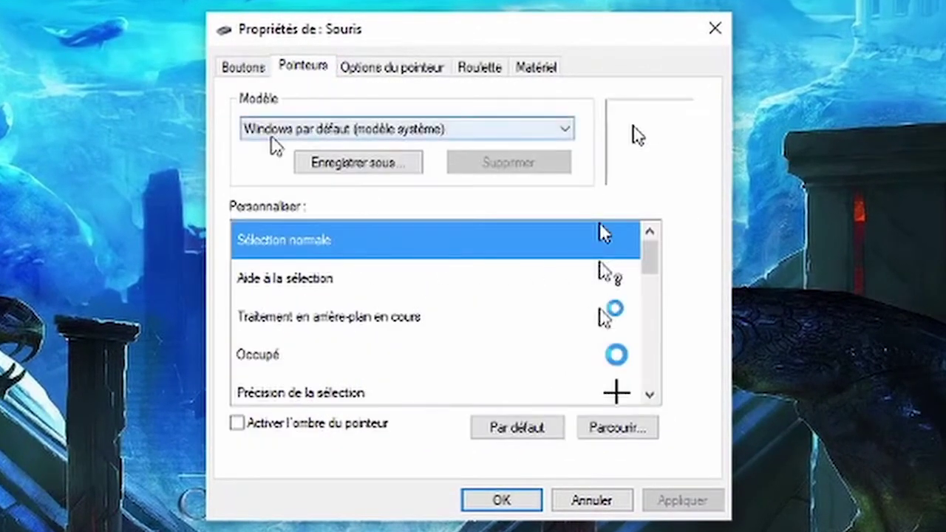
pyautogui.click(335, 136)
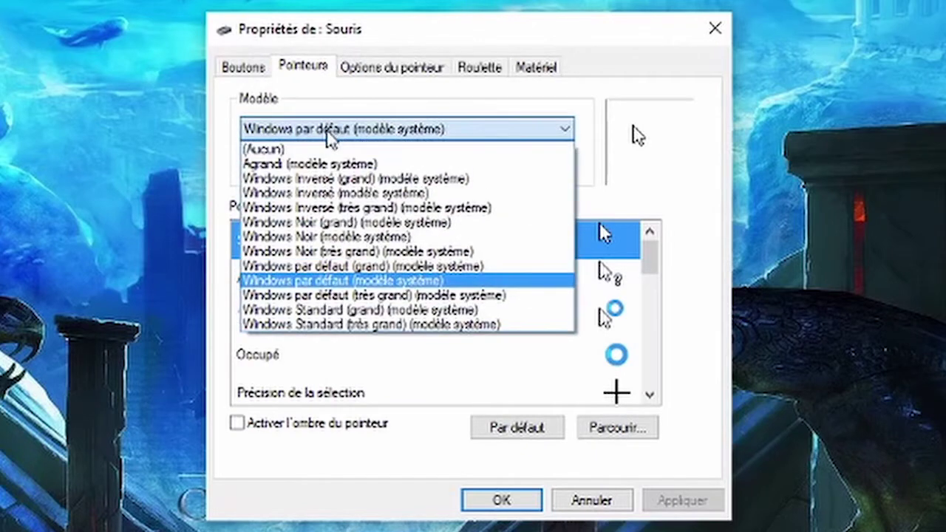
pyautogui.click(274, 146)
pyautogui.click(592, 331)
pyautogui.click(586, 358)
pyautogui.click(576, 324)
pyautogui.click(561, 362)
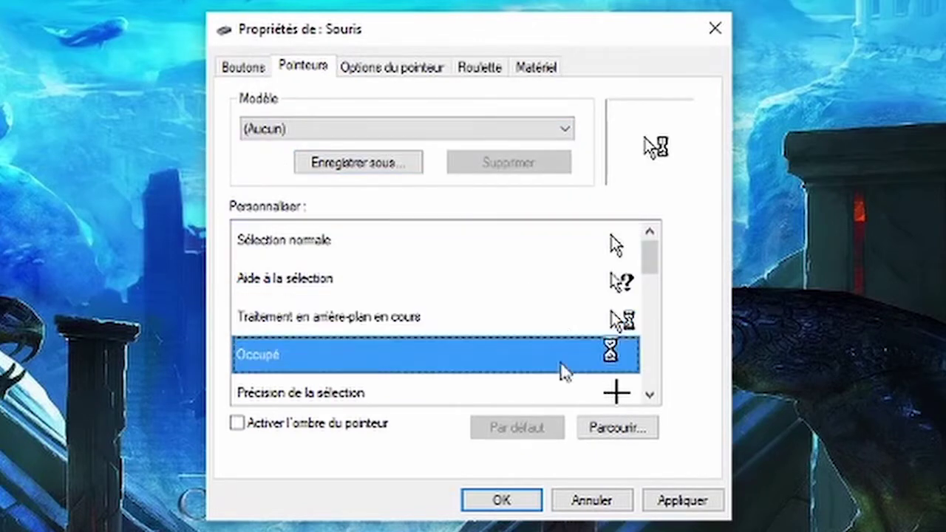
pyautogui.click(541, 325)
pyautogui.click(522, 367)
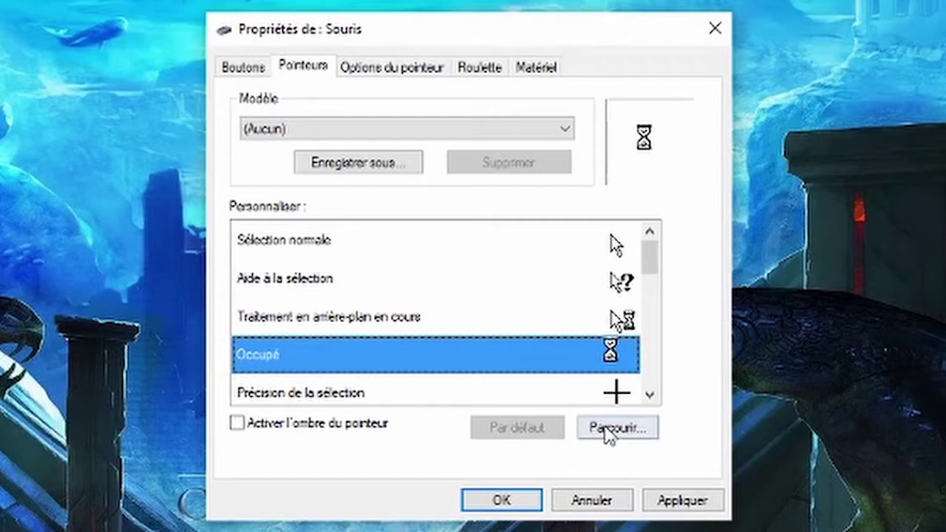
# - Assign the Fire_Normal_right cursor from the Cursors folder to Sélection normale and apply the change
pyautogui.click(499, 255)
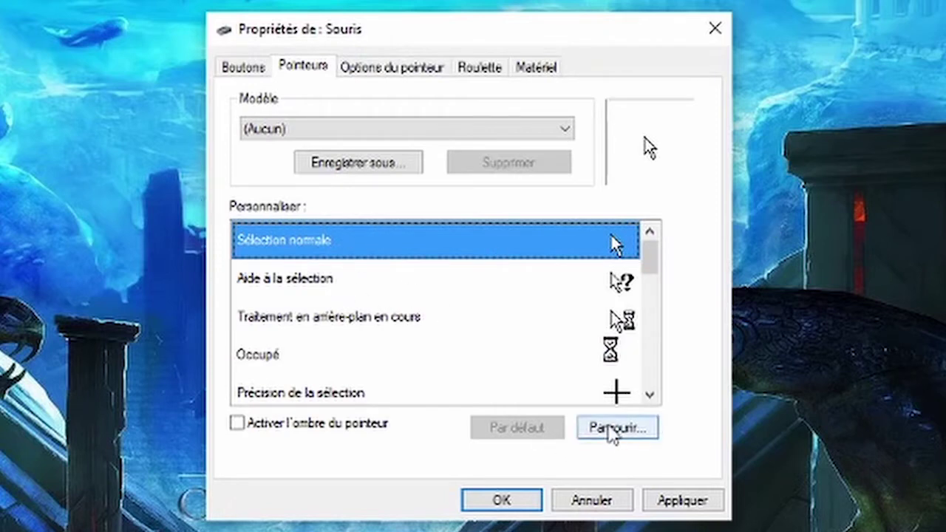
pyautogui.click(612, 432)
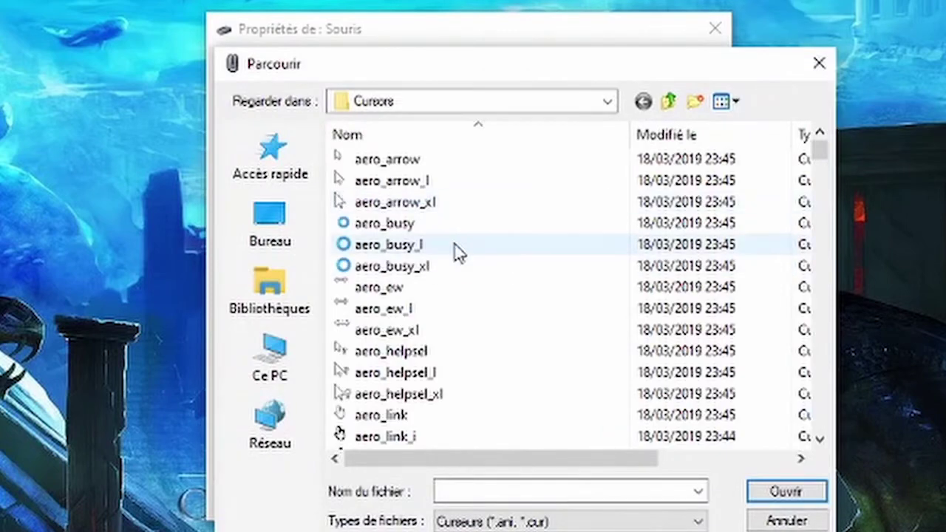
pyautogui.scroll(-9, 449, 266)
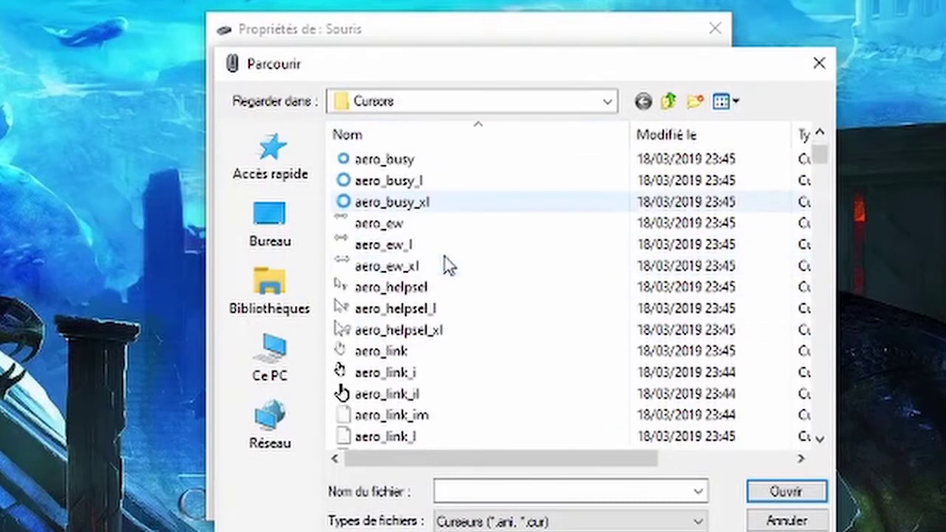
pyautogui.scroll(-5, 450, 266)
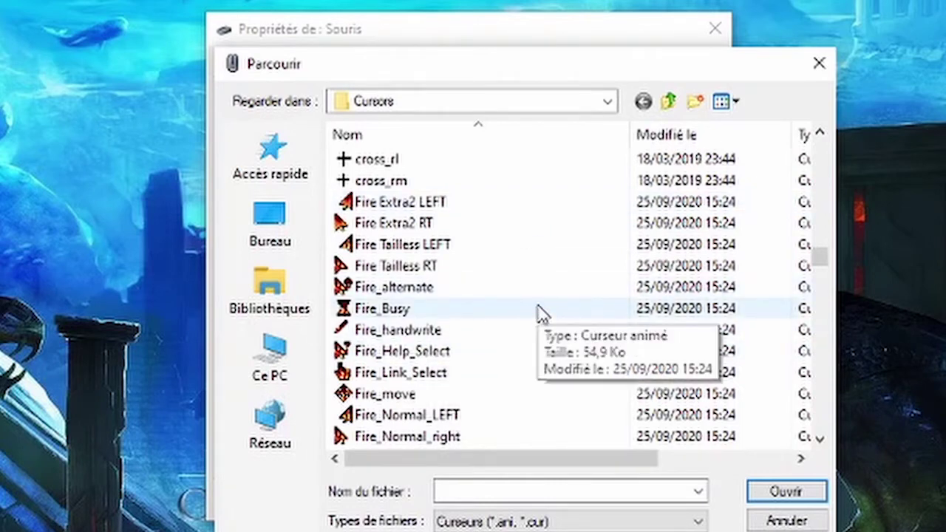
pyautogui.scroll(-1, 392, 392)
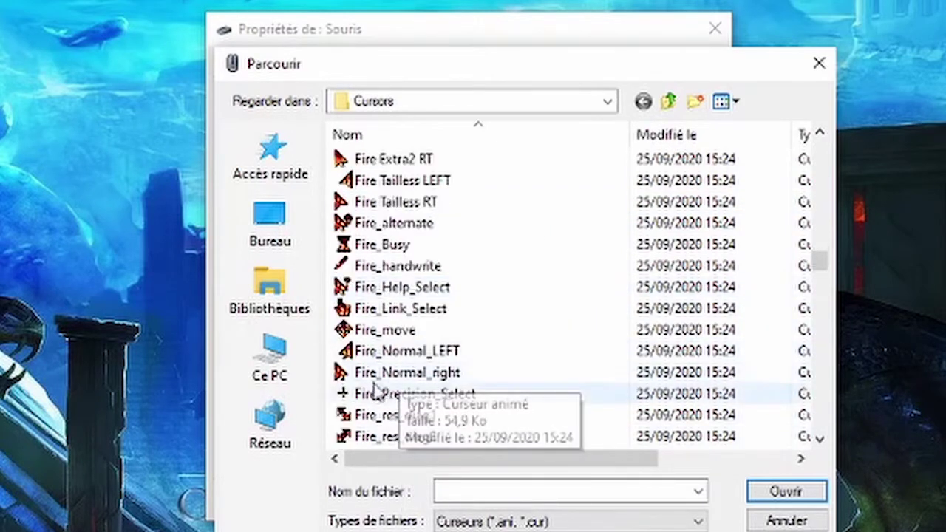
pyautogui.doubleClick(422, 375)
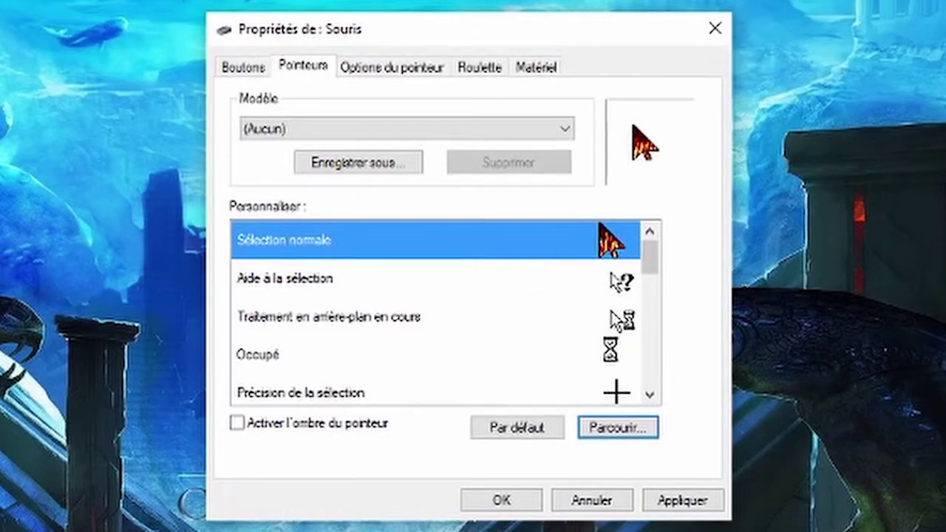
pyautogui.click(686, 505)
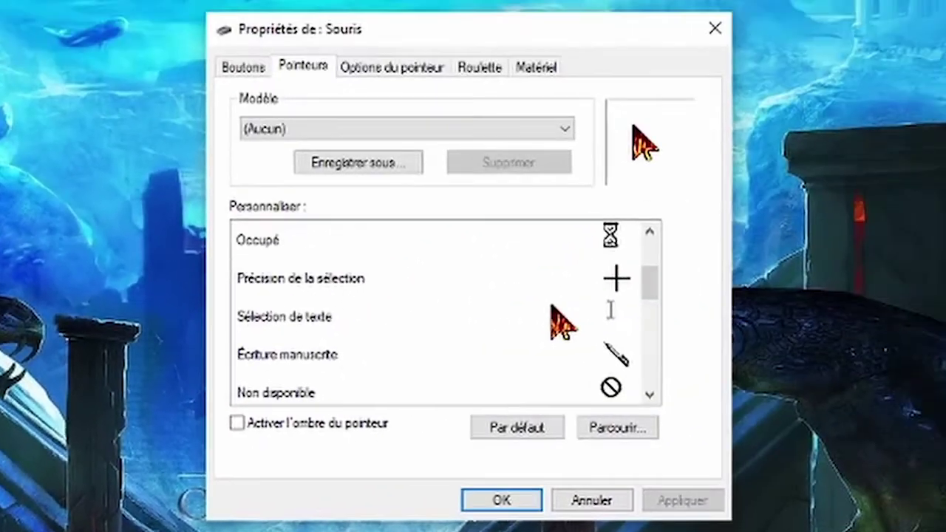
# - Assign the Fire_Text_Select cursor from the Cursors folder to Sélection de texte and apply the change
pyautogui.click(562, 322)
pyautogui.click(618, 427)
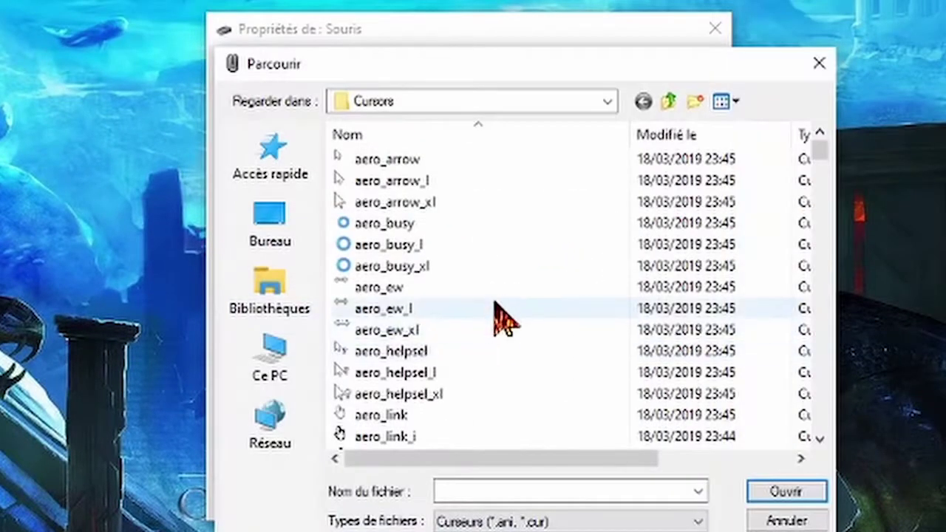
pyautogui.scroll(-15, 503, 317)
pyautogui.click(433, 372)
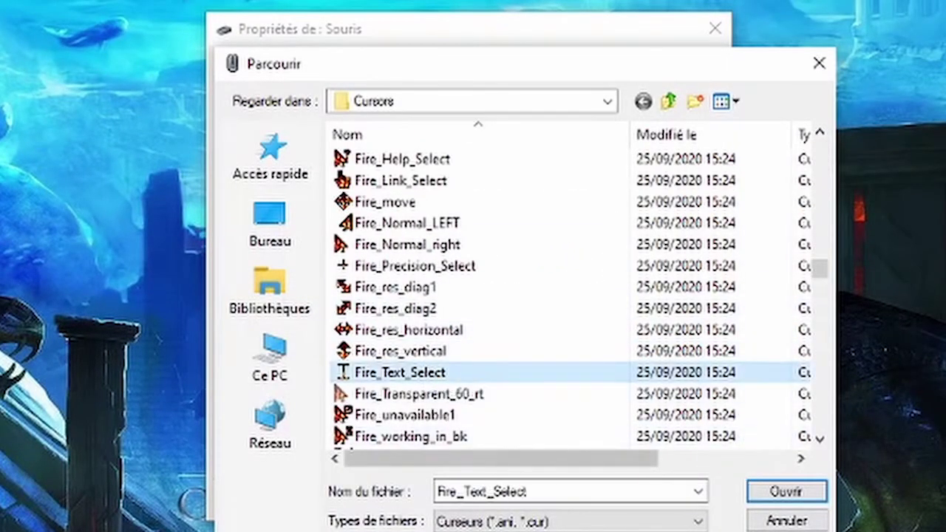
pyautogui.click(783, 493)
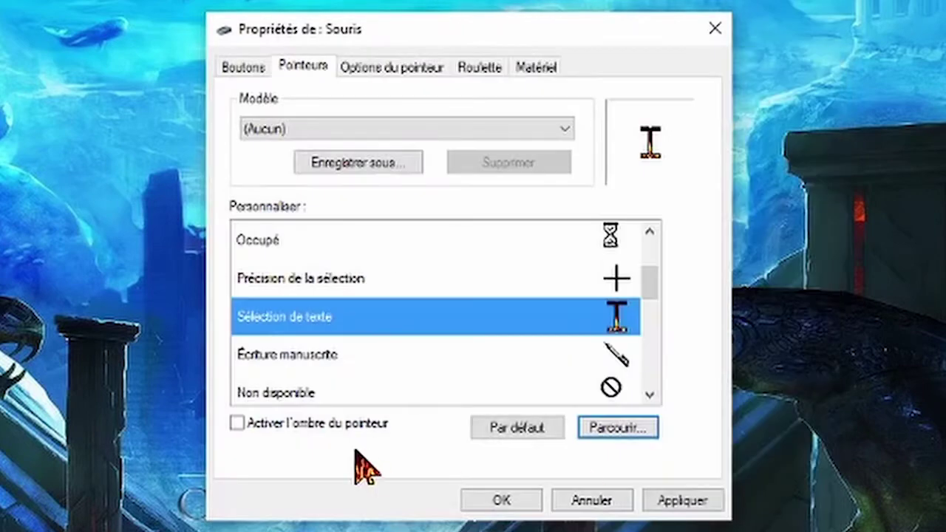
pyautogui.click(683, 499)
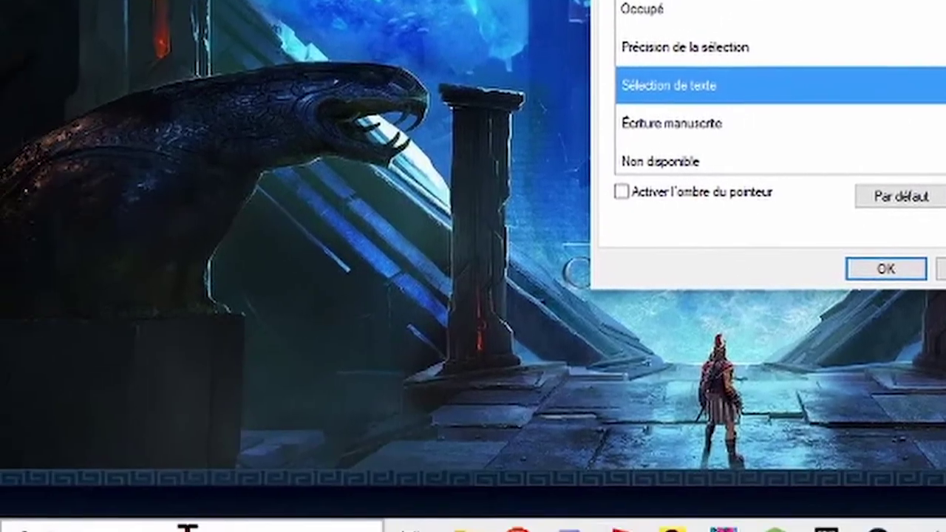
# - Review the remaining pointer roles, from Occupé to Sélection de personne, and close the mouse properties
pyautogui.scroll(1, 842, 55)
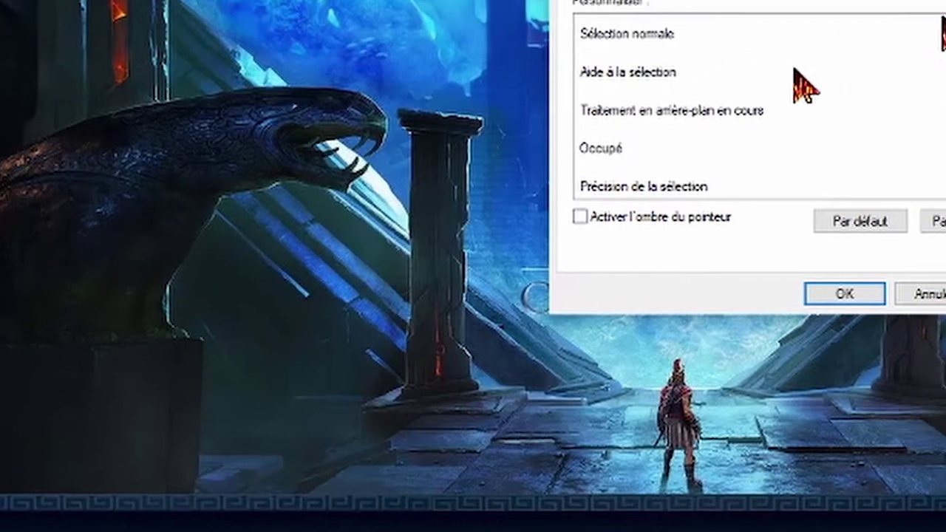
pyautogui.click(873, 58)
pyautogui.click(879, 95)
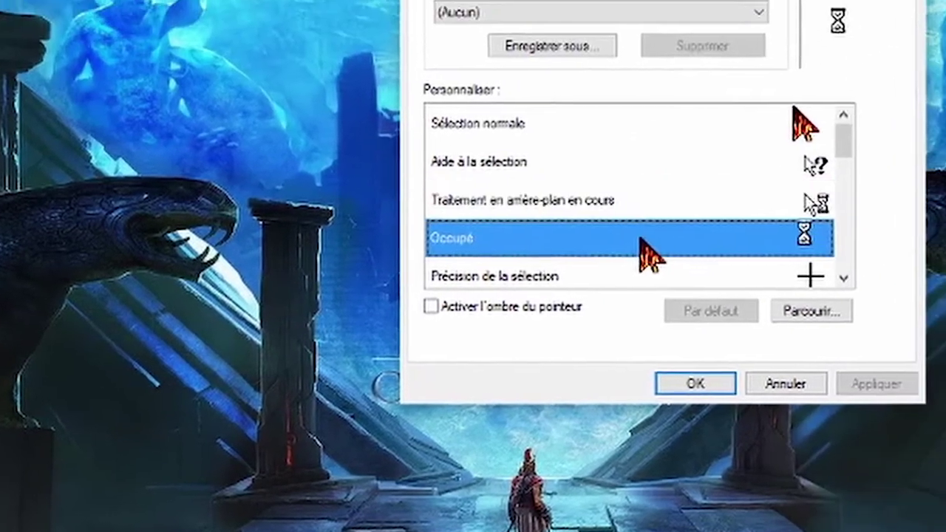
pyautogui.scroll(-2, 640, 239)
pyautogui.scroll(1, 640, 199)
pyautogui.click(637, 167)
pyautogui.scroll(-1, 635, 209)
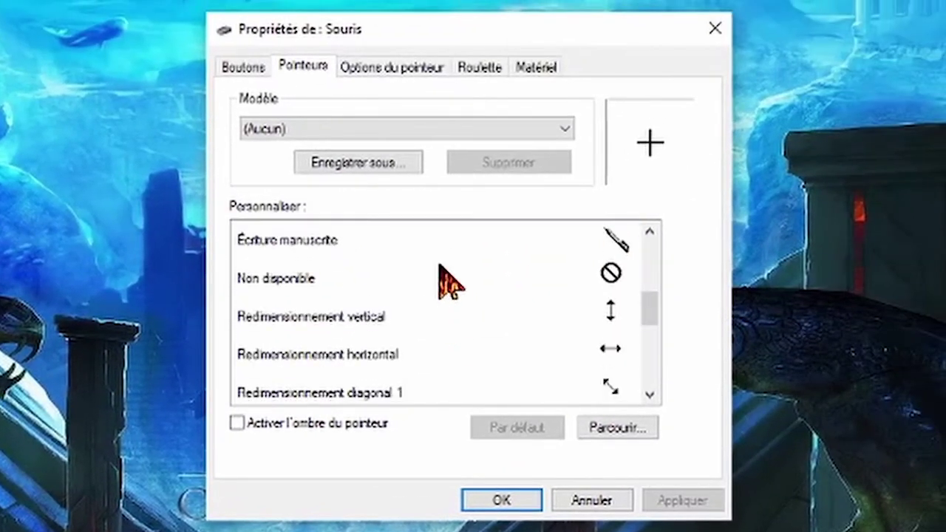
pyautogui.click(462, 243)
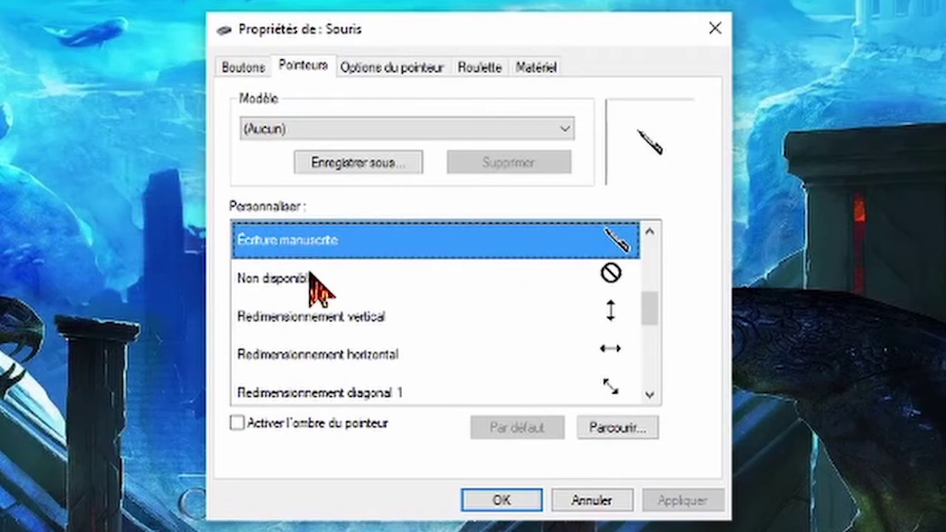
pyautogui.click(517, 277)
pyautogui.scroll(-1, 516, 273)
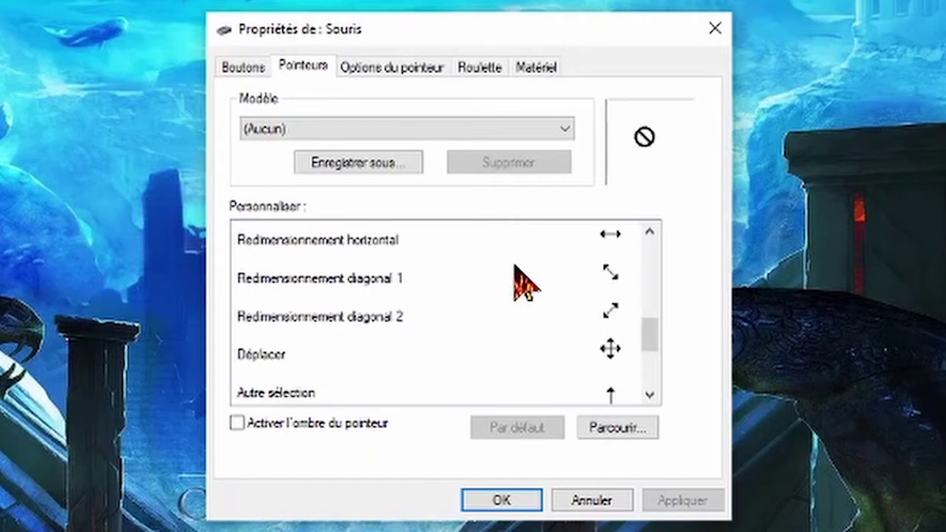
pyautogui.scroll(-2, 517, 280)
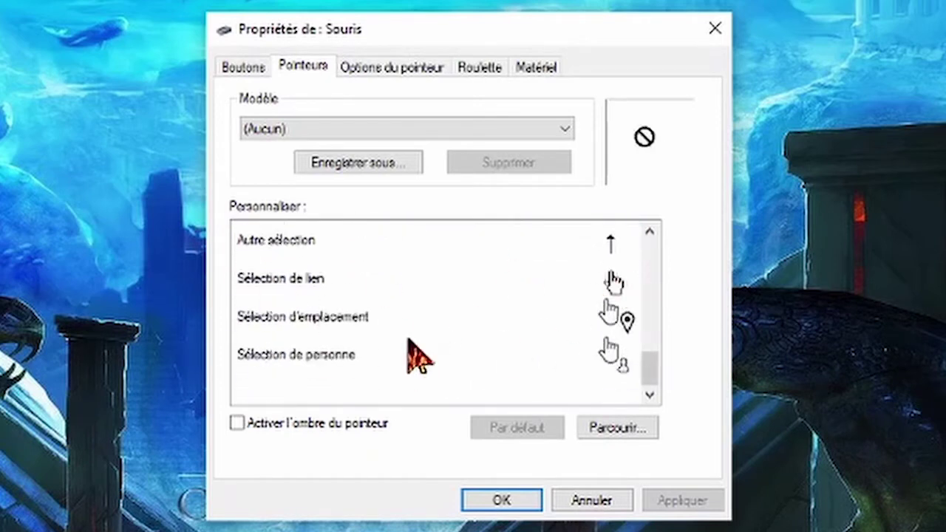
pyautogui.click(381, 305)
pyautogui.click(346, 361)
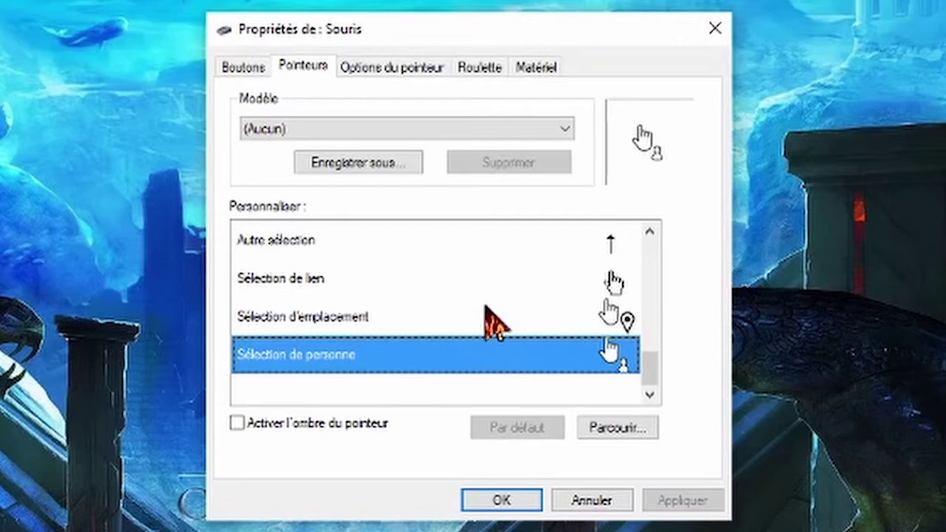
pyautogui.click(479, 273)
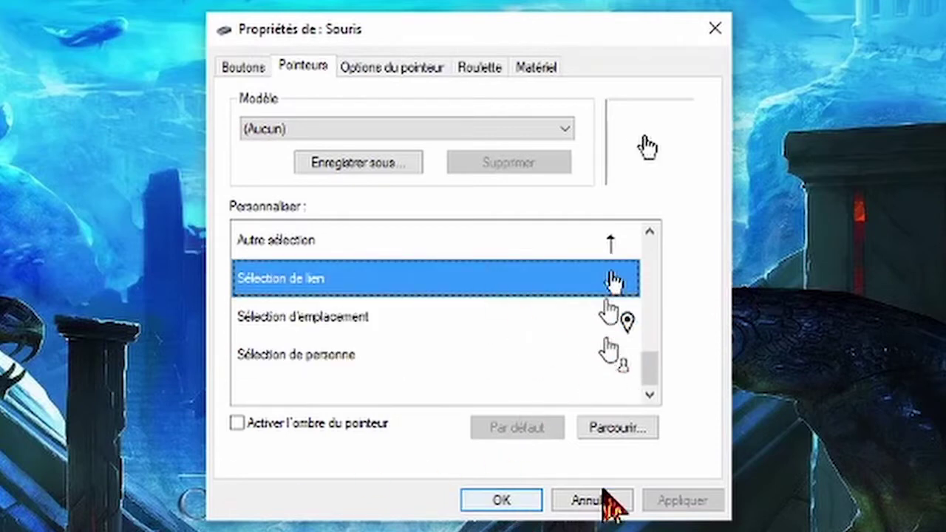
pyautogui.click(497, 498)
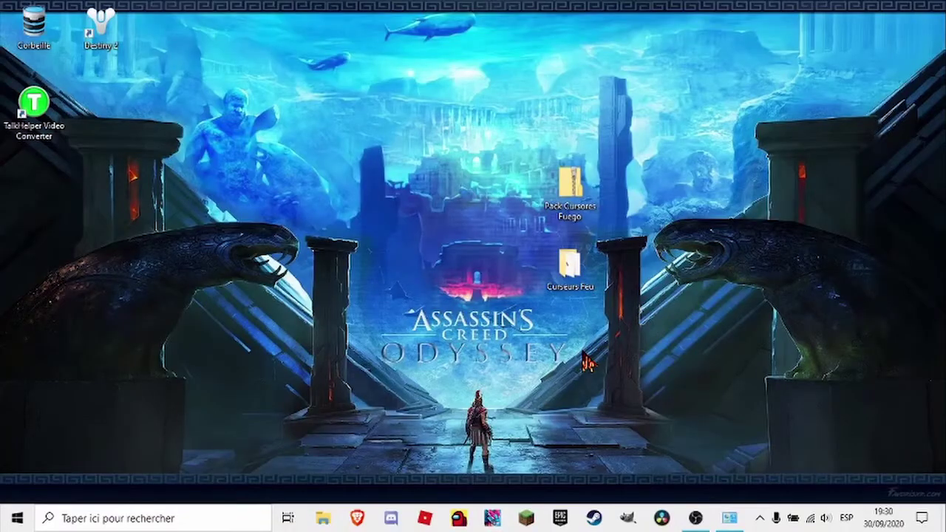
# - Bring back the control panel window, reopen the Souris properties and review the list of customised pointers
pyautogui.click(730, 517)
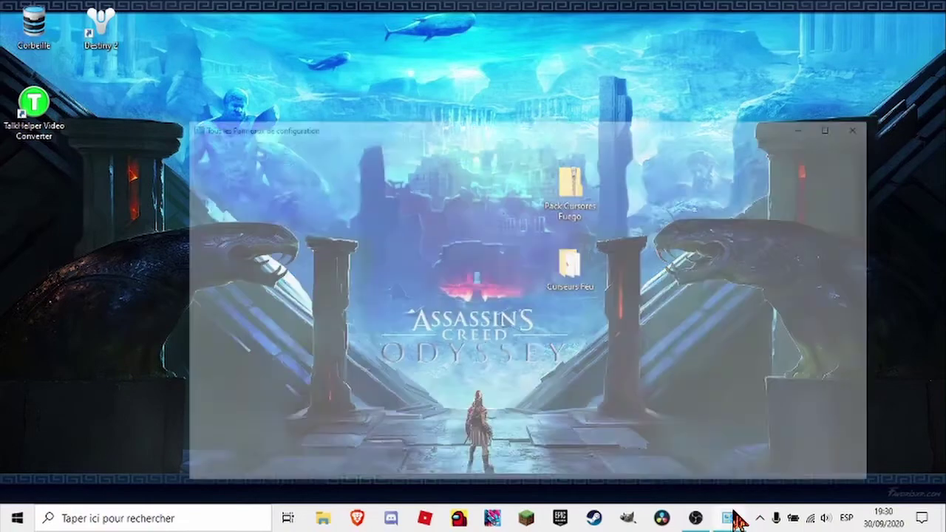
pyautogui.scroll(-1, 621, 288)
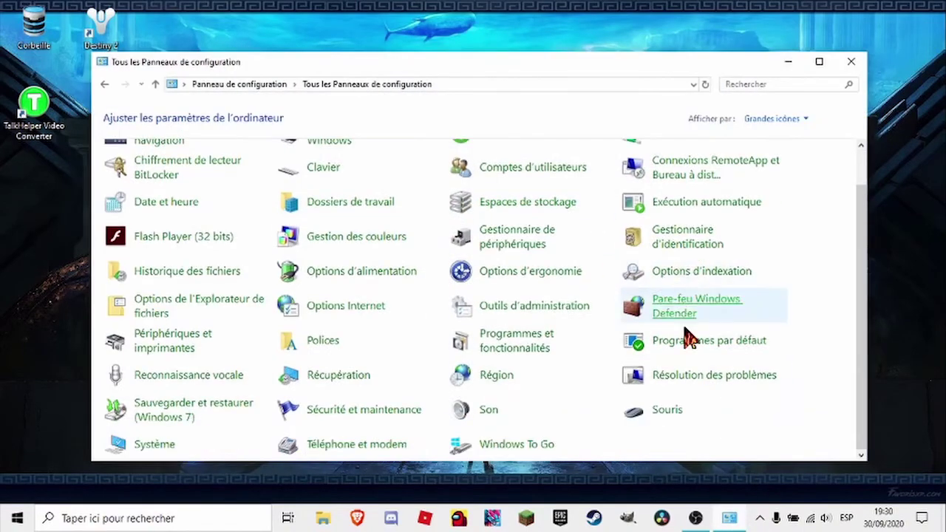
pyautogui.click(668, 417)
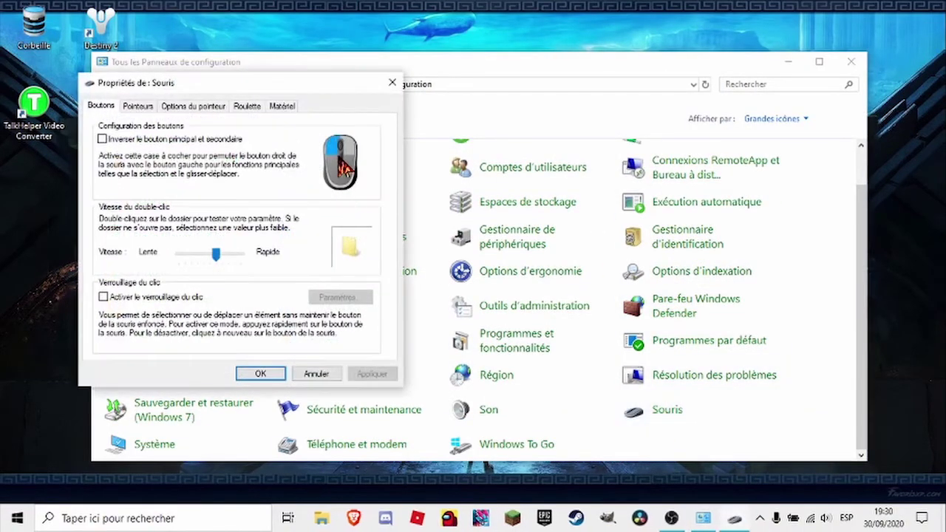
pyautogui.click(409, 119)
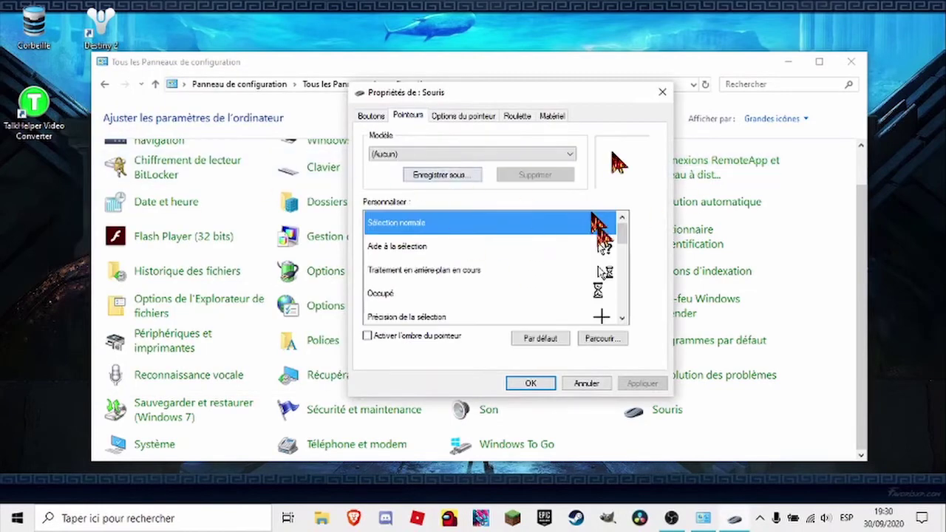
pyautogui.scroll(-5, 526, 257)
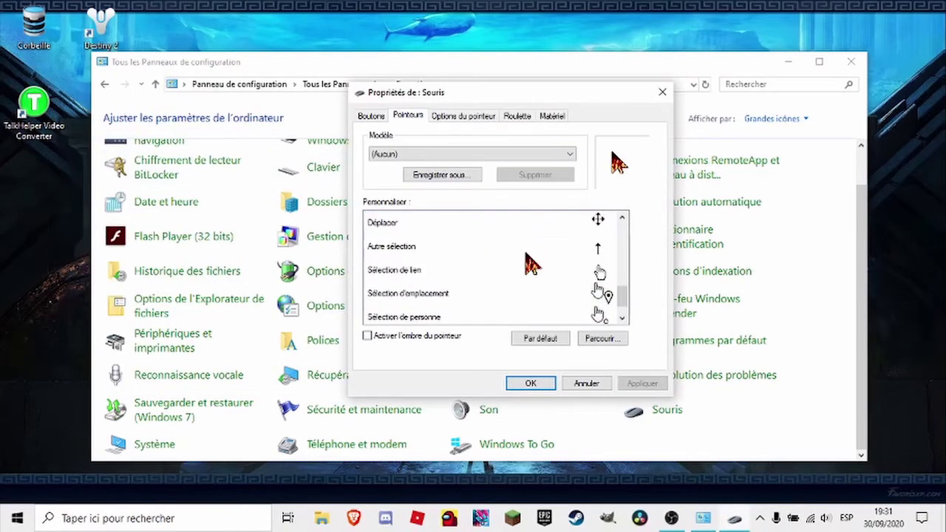
pyautogui.scroll(5, 526, 258)
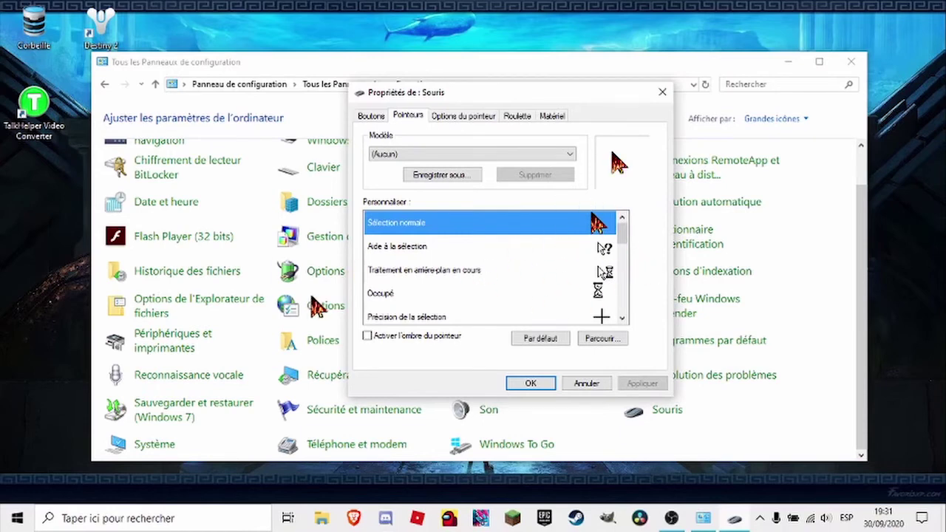
# - Save the current pointer scheme under the name Fire and open the list of available schemes
pyautogui.click(444, 177)
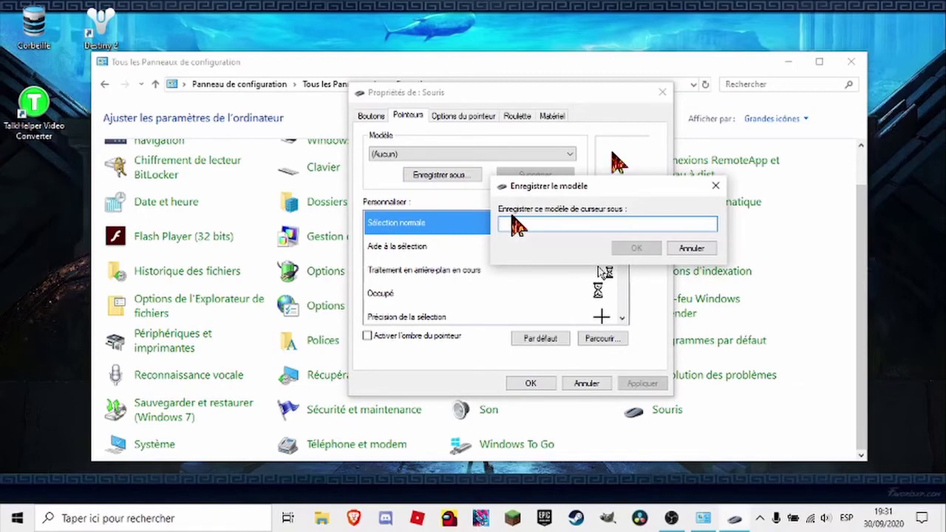
pyautogui.write('Fire')
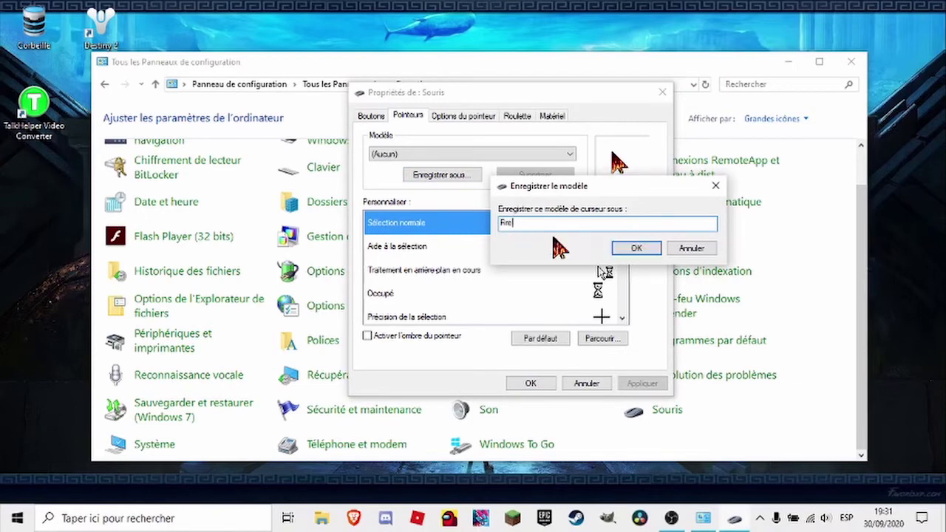
pyautogui.click(625, 249)
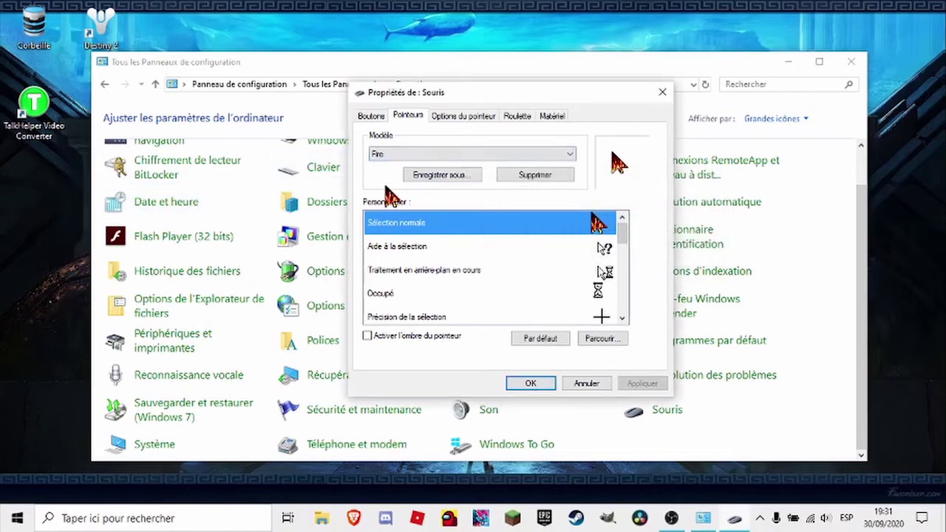
pyautogui.click(403, 155)
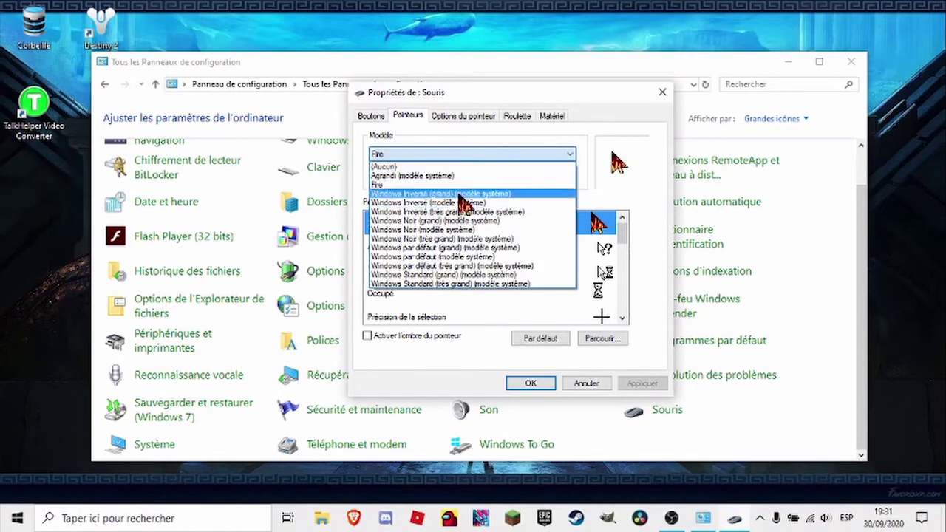
# - Apply the Windows Noir (grand) (modèle système) pointer scheme and look through its list of pointers
pyautogui.click(444, 220)
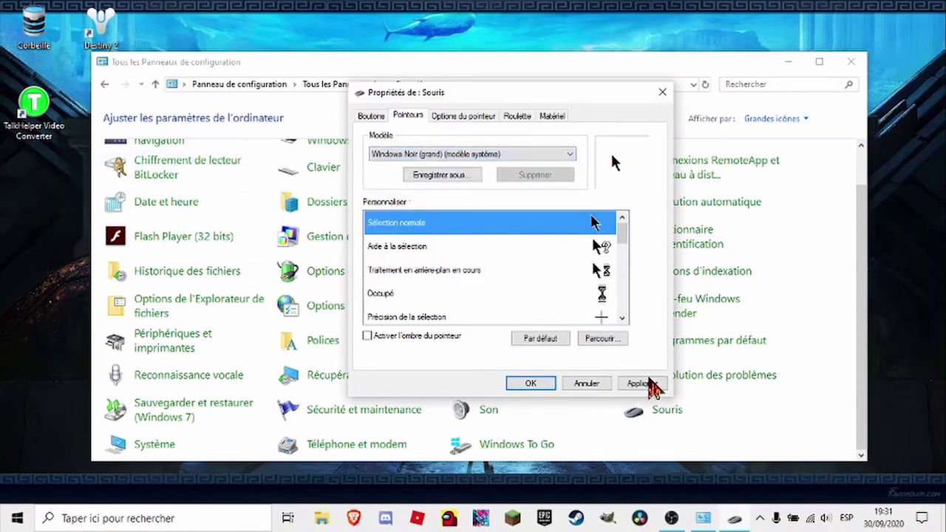
pyautogui.click(642, 383)
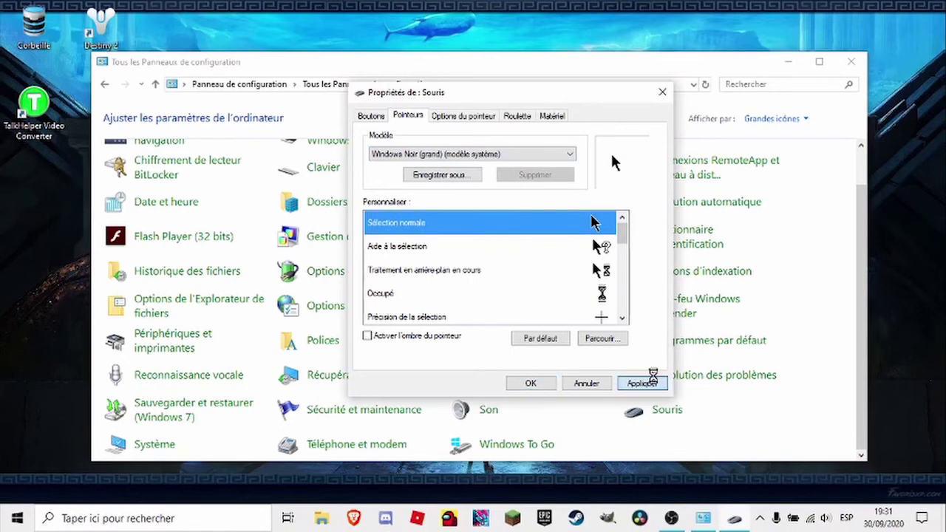
pyautogui.scroll(-4, 527, 248)
pyautogui.scroll(4, 523, 250)
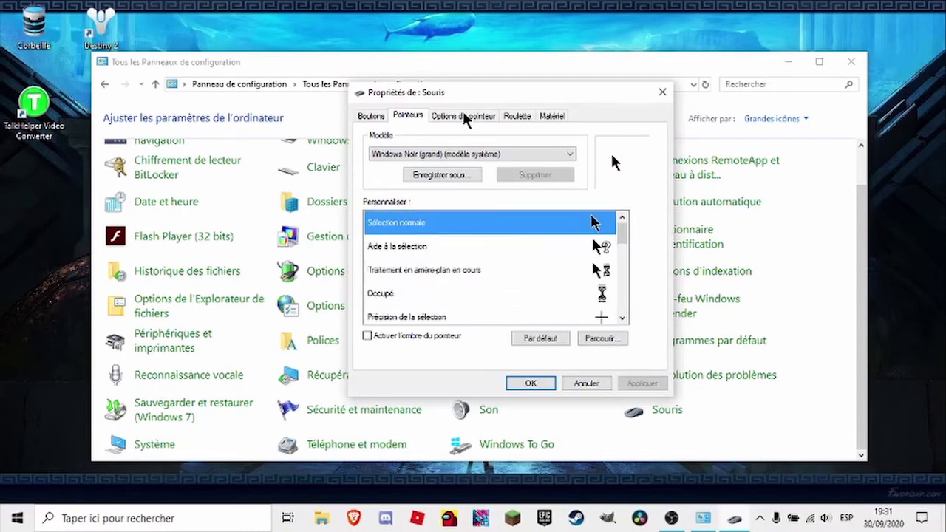
# - Apply the saved Fire pointer scheme again, then confirm the mouse properties and close the control panel
pyautogui.click(410, 153)
pyautogui.click(446, 198)
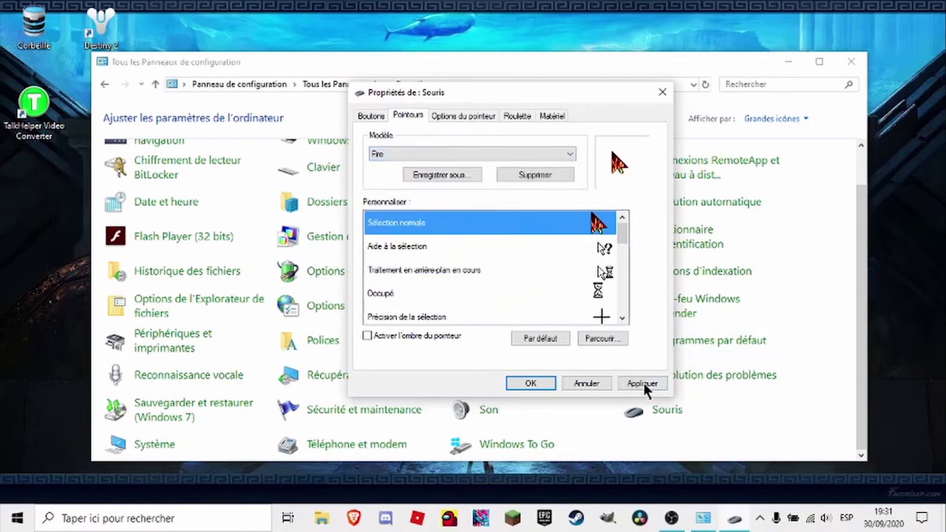
pyautogui.click(642, 383)
pyautogui.scroll(-3, 547, 255)
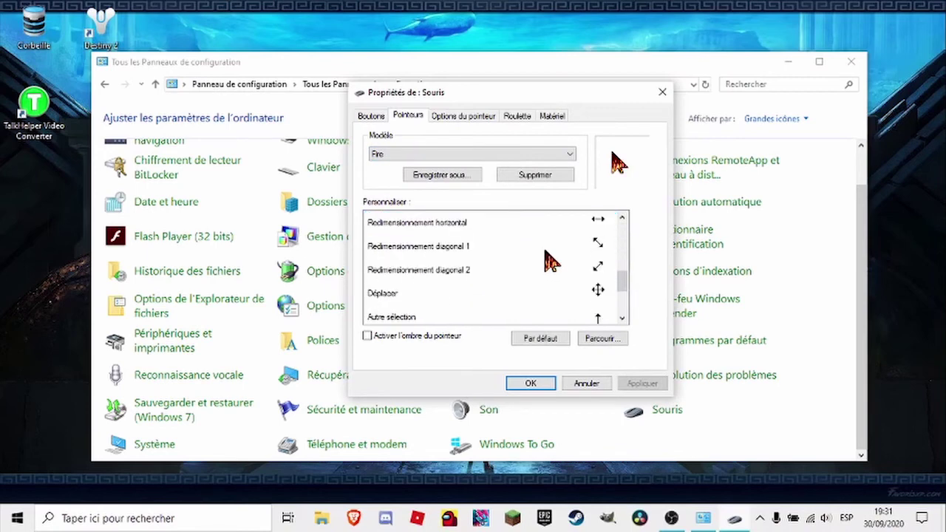
pyautogui.scroll(3, 551, 263)
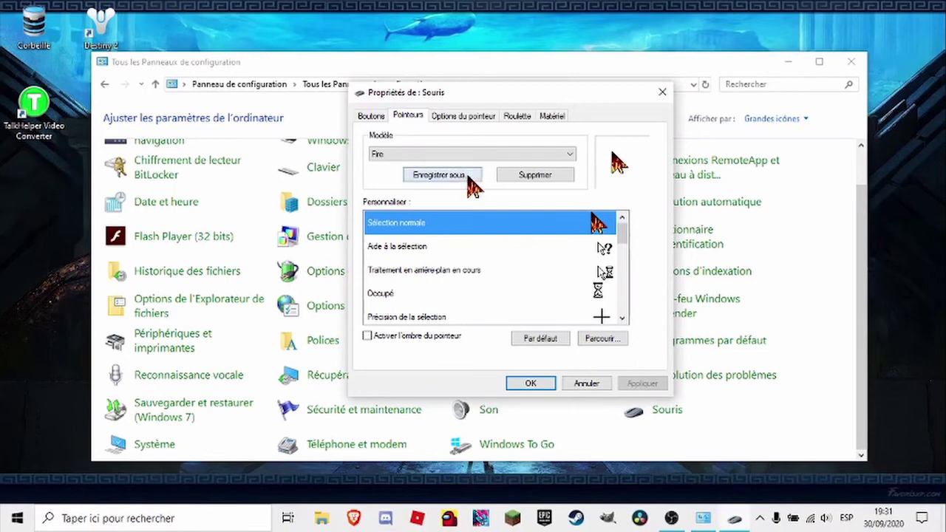
pyautogui.click(526, 385)
pyautogui.click(852, 62)
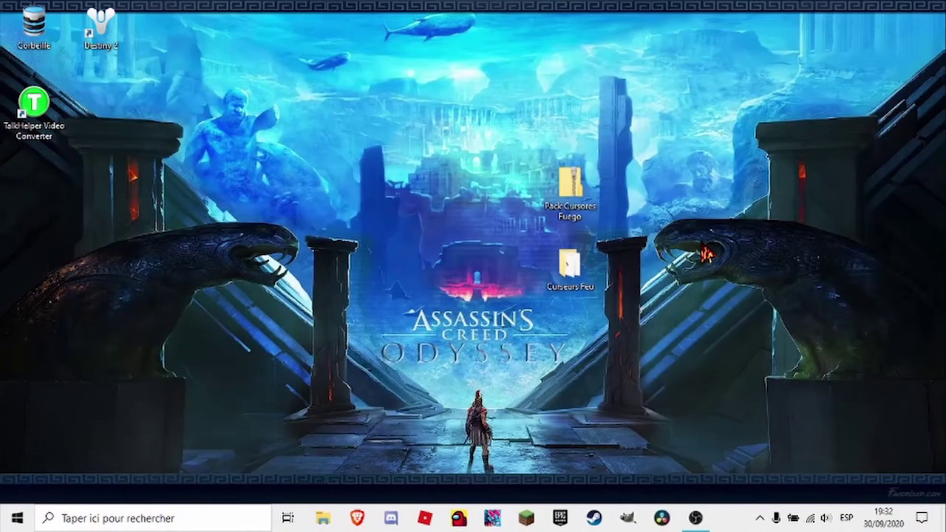